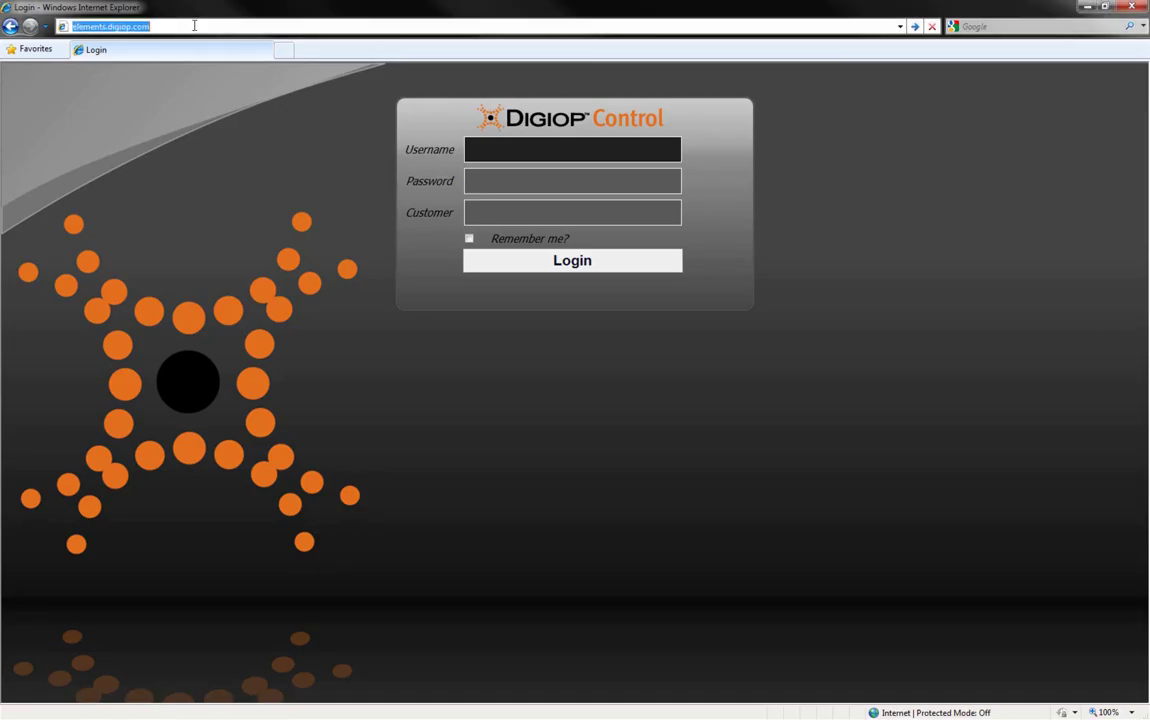
# Step: Log in to Digiop Control as the administrator, entering the username and account password
pyautogui.click(198, 26)
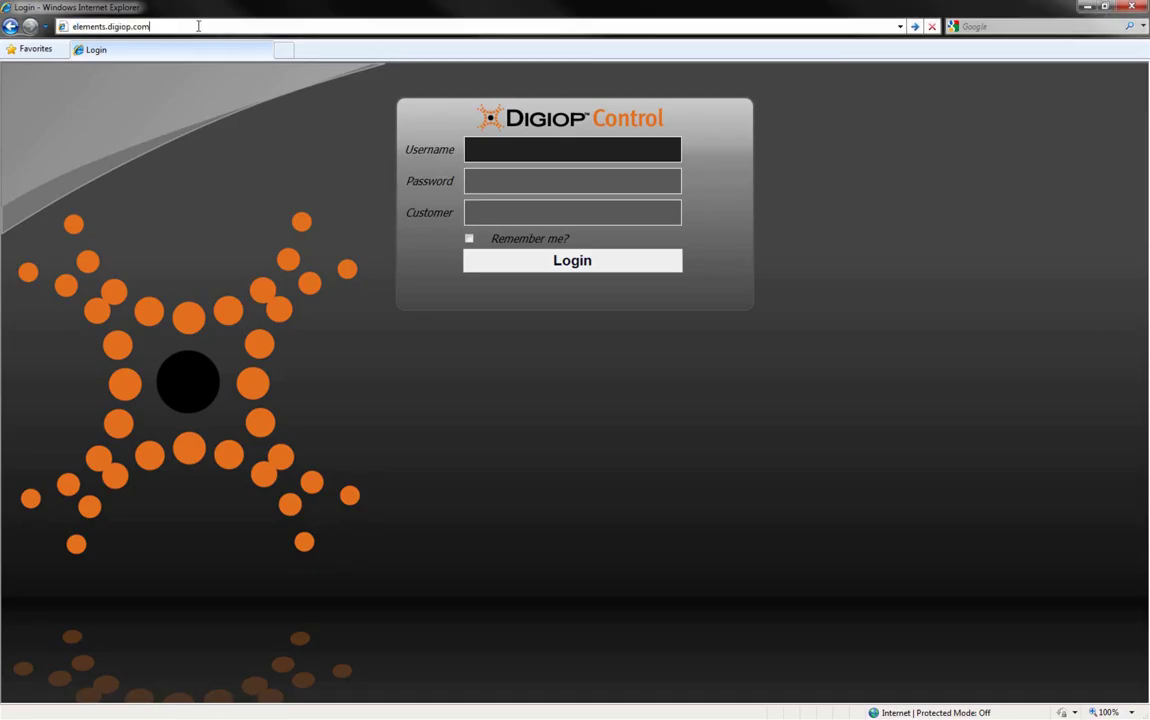
pyautogui.click(535, 155)
pyautogui.write('admin')
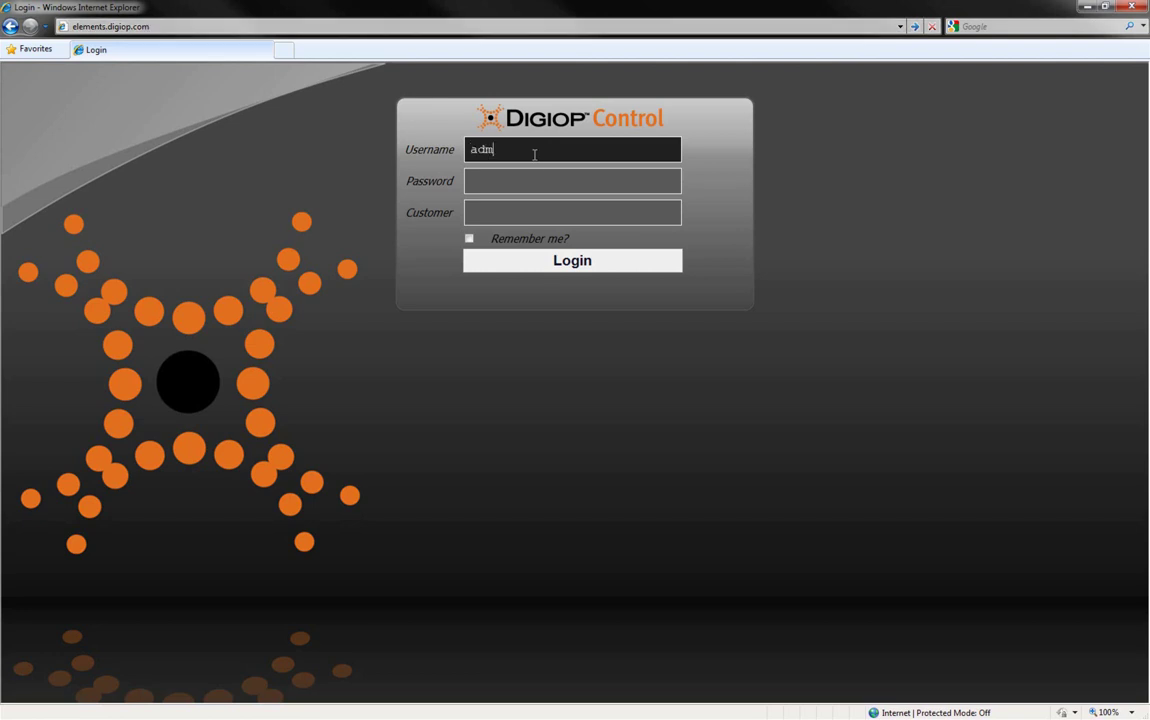
pyautogui.press('Tab')
pyautogui.write('demo')
pyautogui.press('Return')
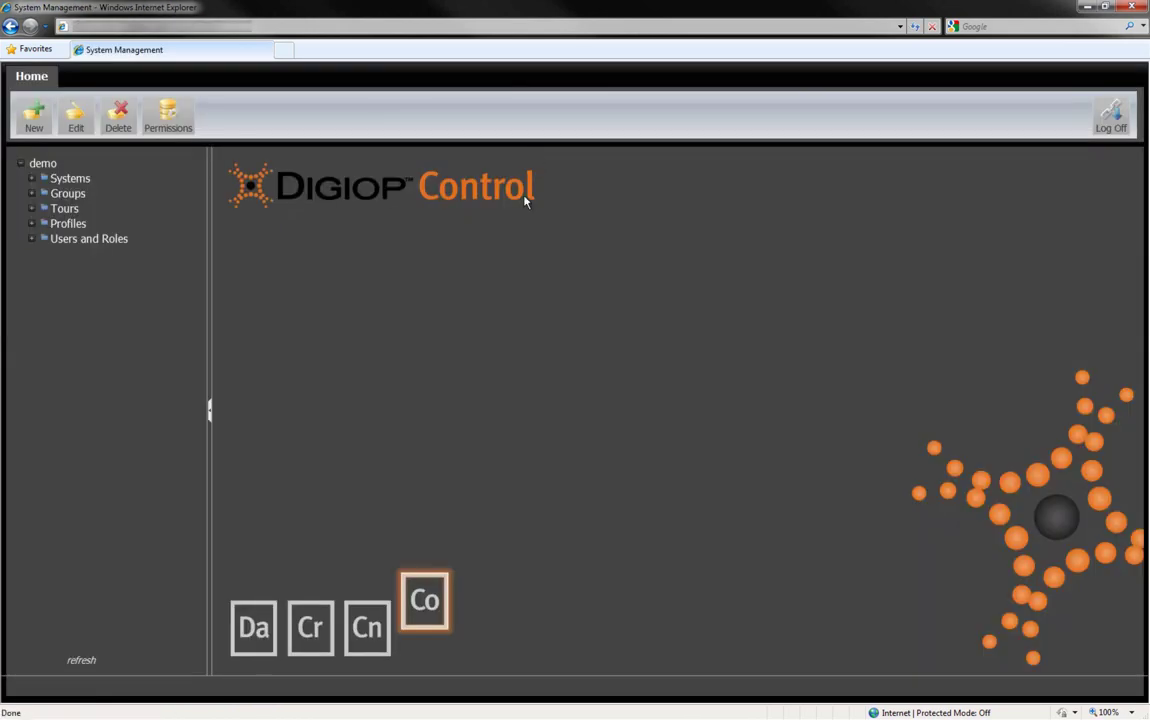
# Step: Expand the EI-Series and EH-Series recorders under Systems to browse their cameras, then collapse them
pyautogui.click(43, 299)
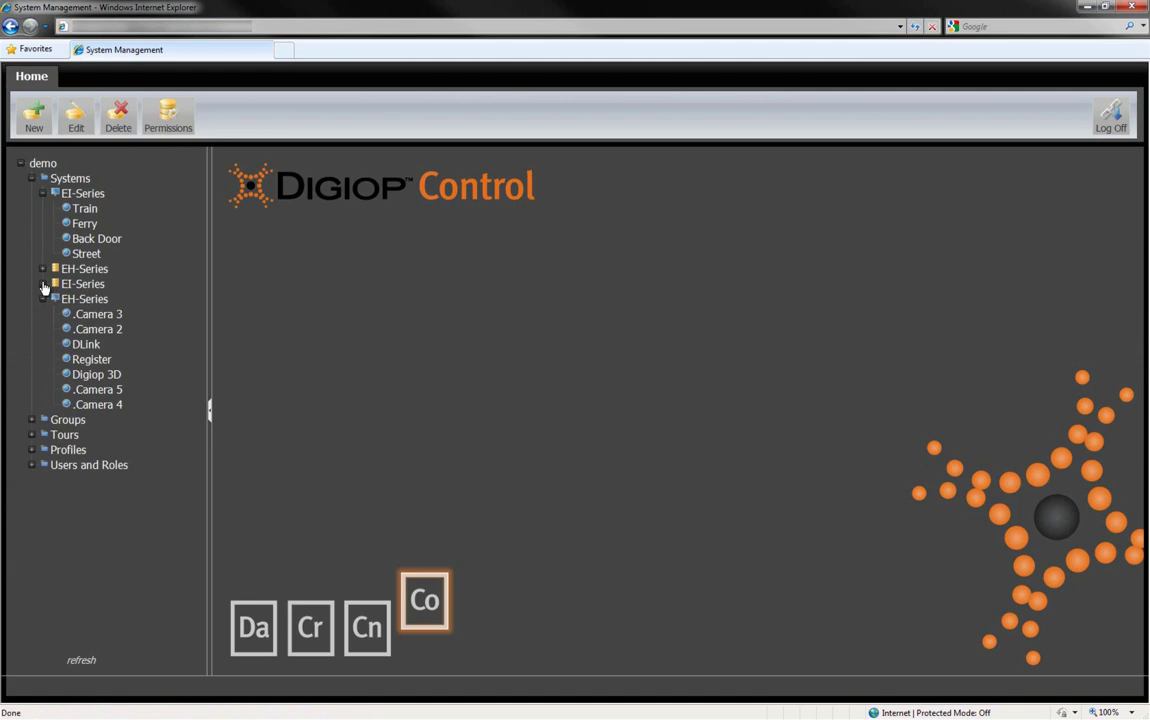
pyautogui.click(43, 284)
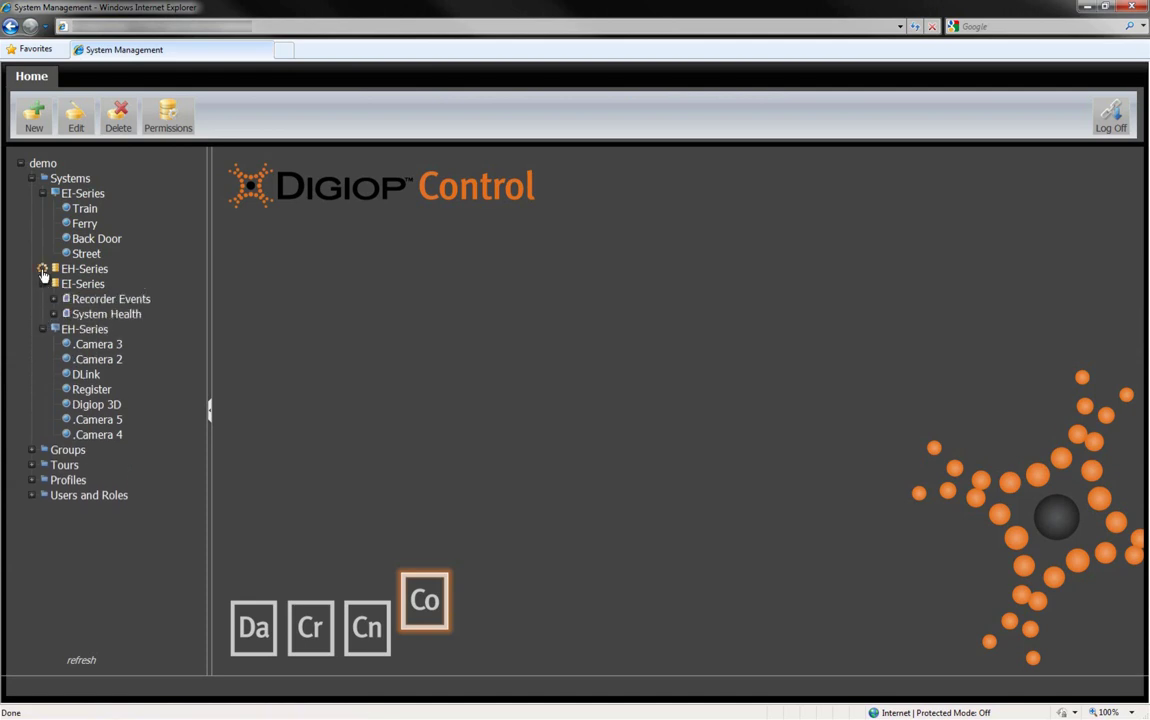
pyautogui.click(43, 269)
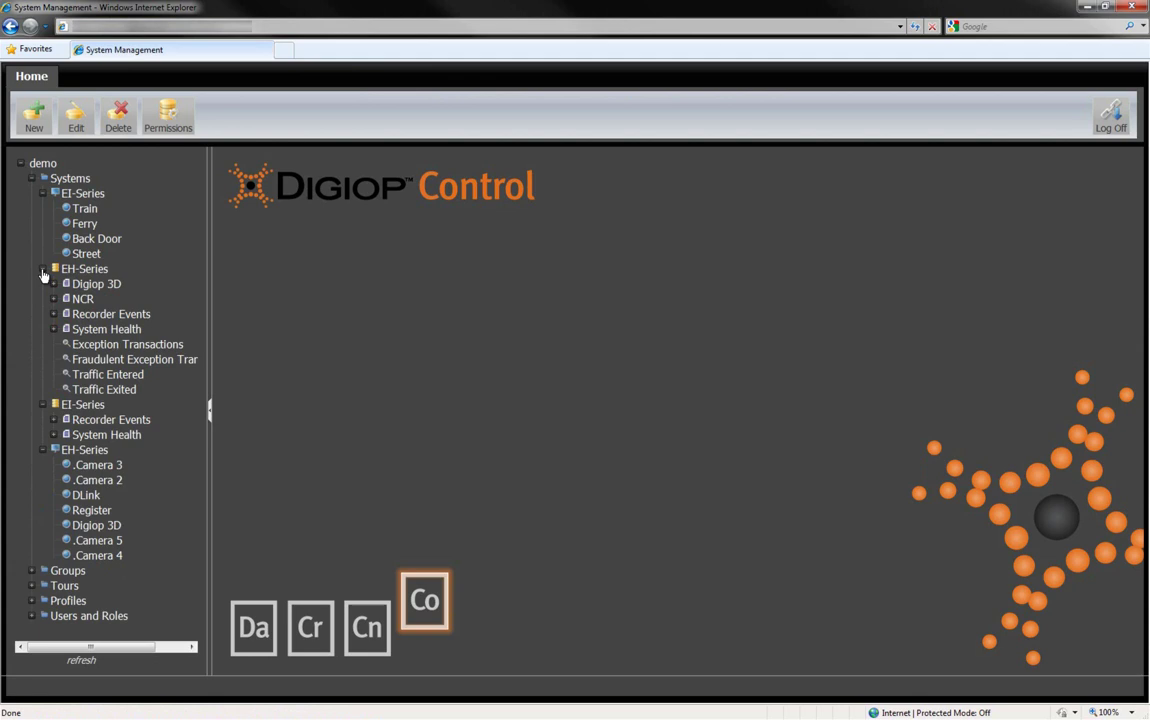
pyautogui.click(43, 269)
# Step: Expand Groups, Tours and Users and Roles, and start a new item under Users and Roles
pyautogui.click(43, 284)
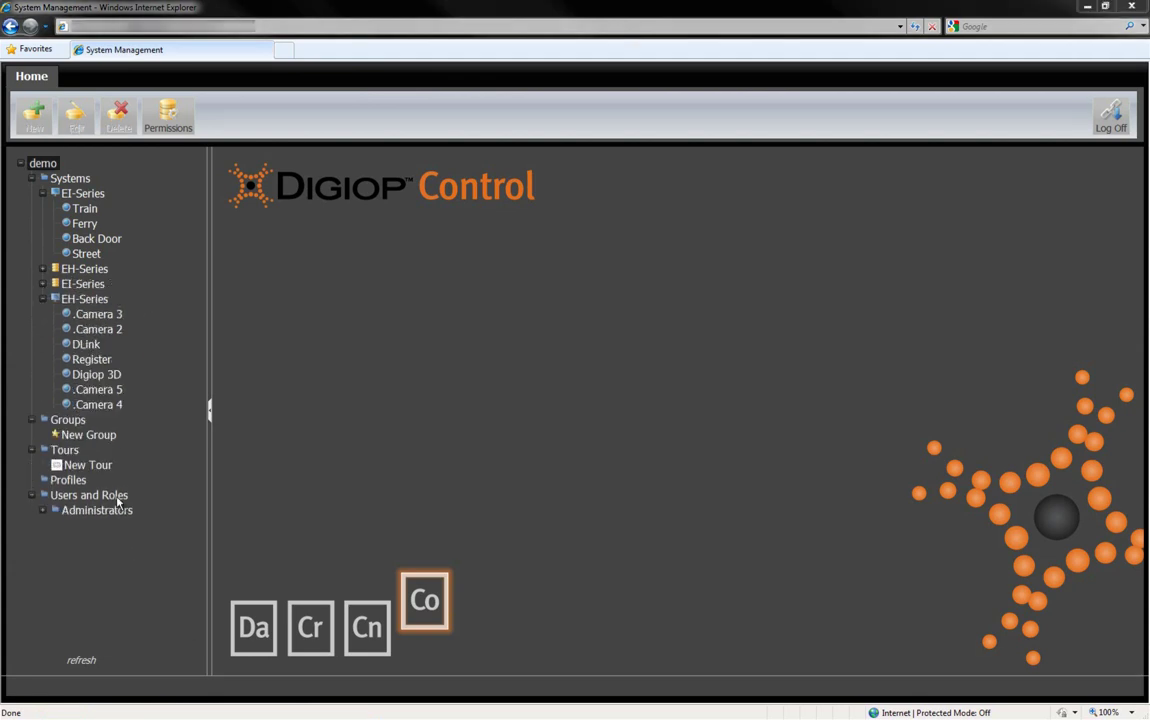
pyautogui.click(110, 497)
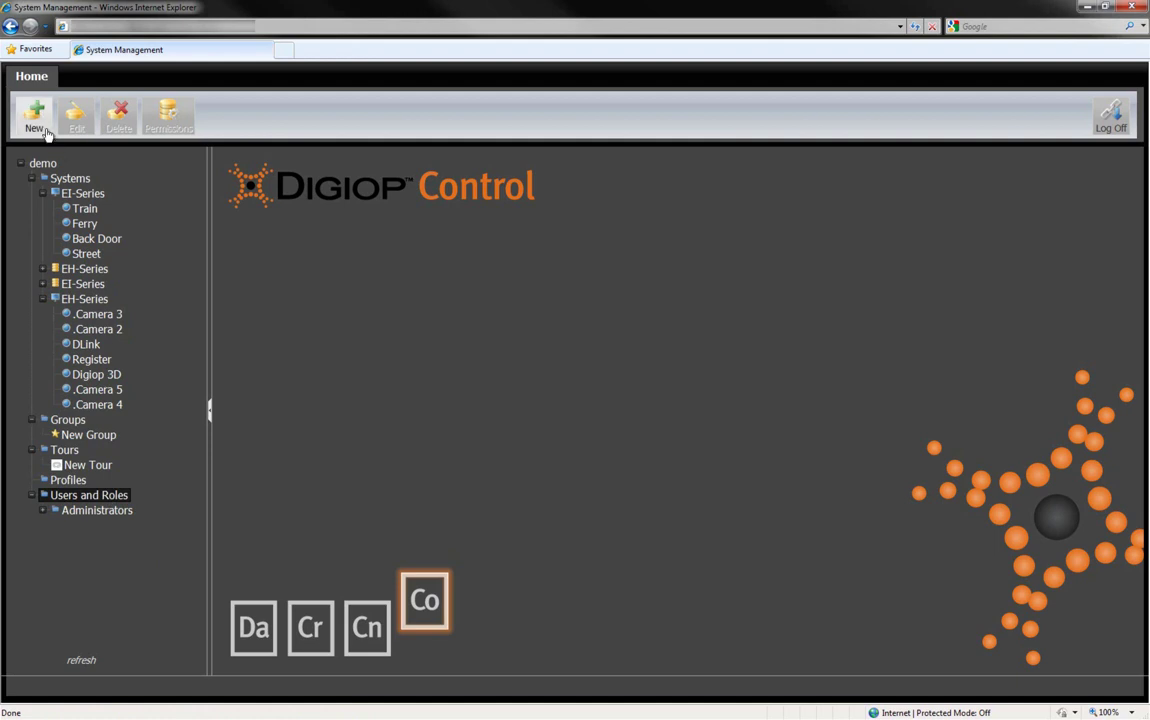
pyautogui.click(35, 115)
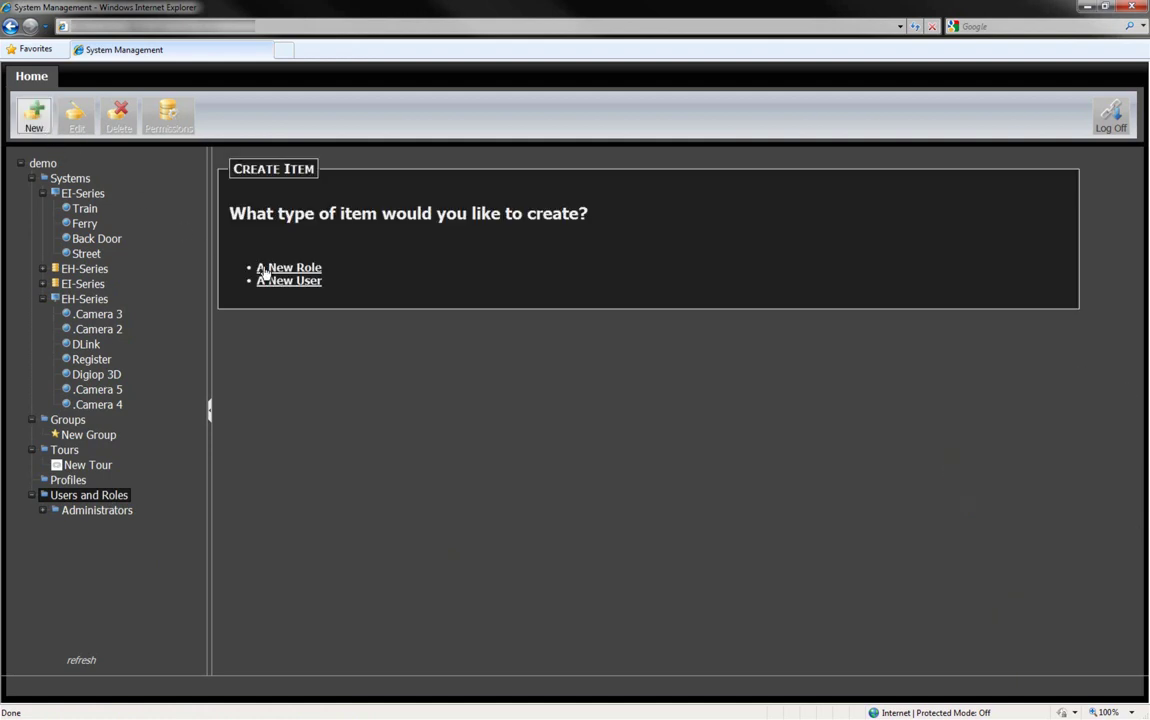
# Step: Save a new role named Store Manager, then reselect Users and Roles
pyautogui.click(262, 266)
pyautogui.click(361, 205)
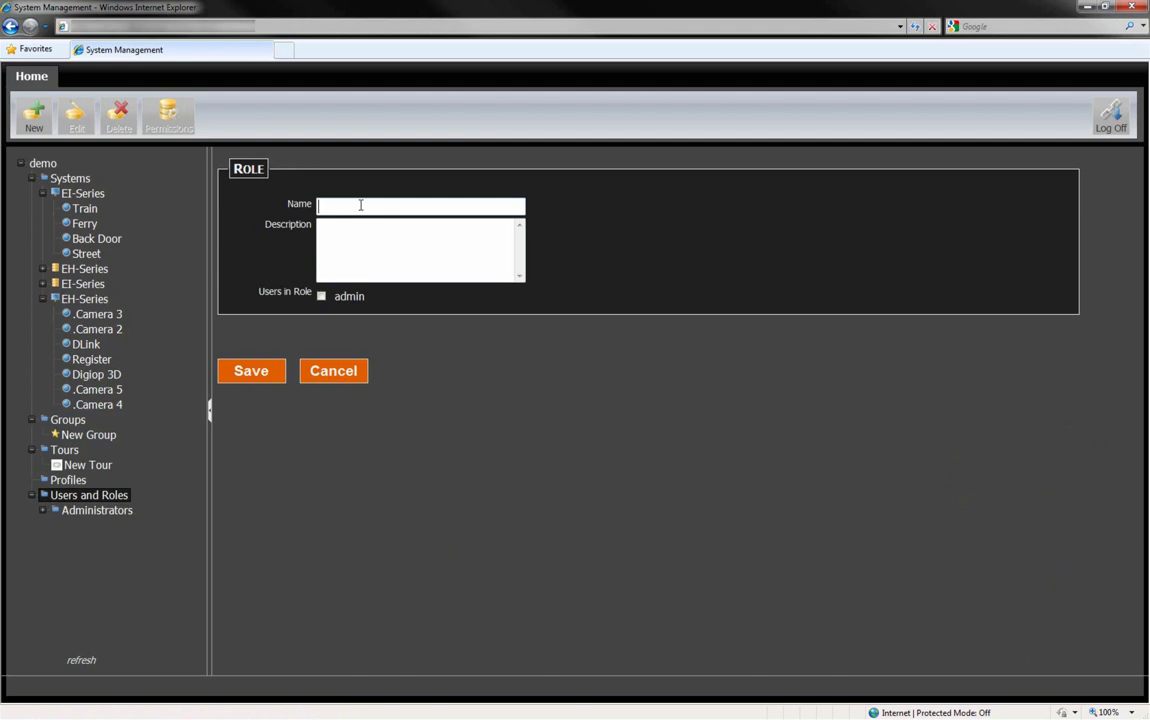
pyautogui.write('Store Manager')
pyautogui.click(252, 372)
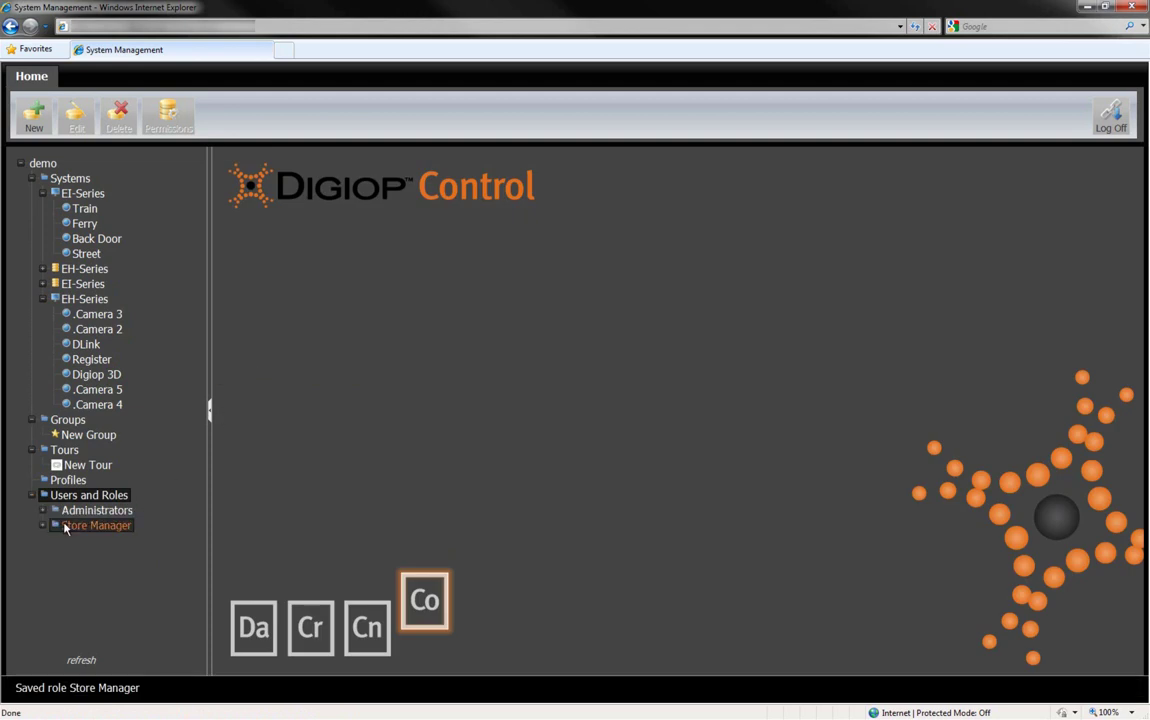
pyautogui.click(75, 525)
pyautogui.click(75, 497)
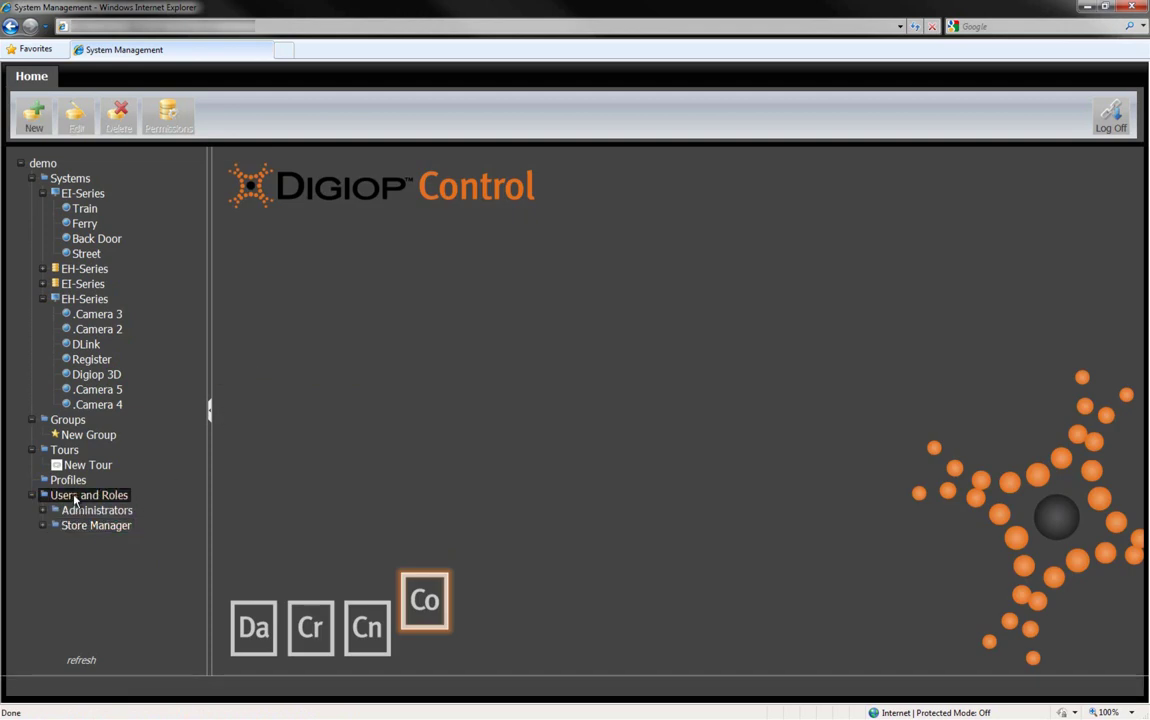
# Step: Create a new user with the Store Manager role ticked and save it
pyautogui.click(36, 116)
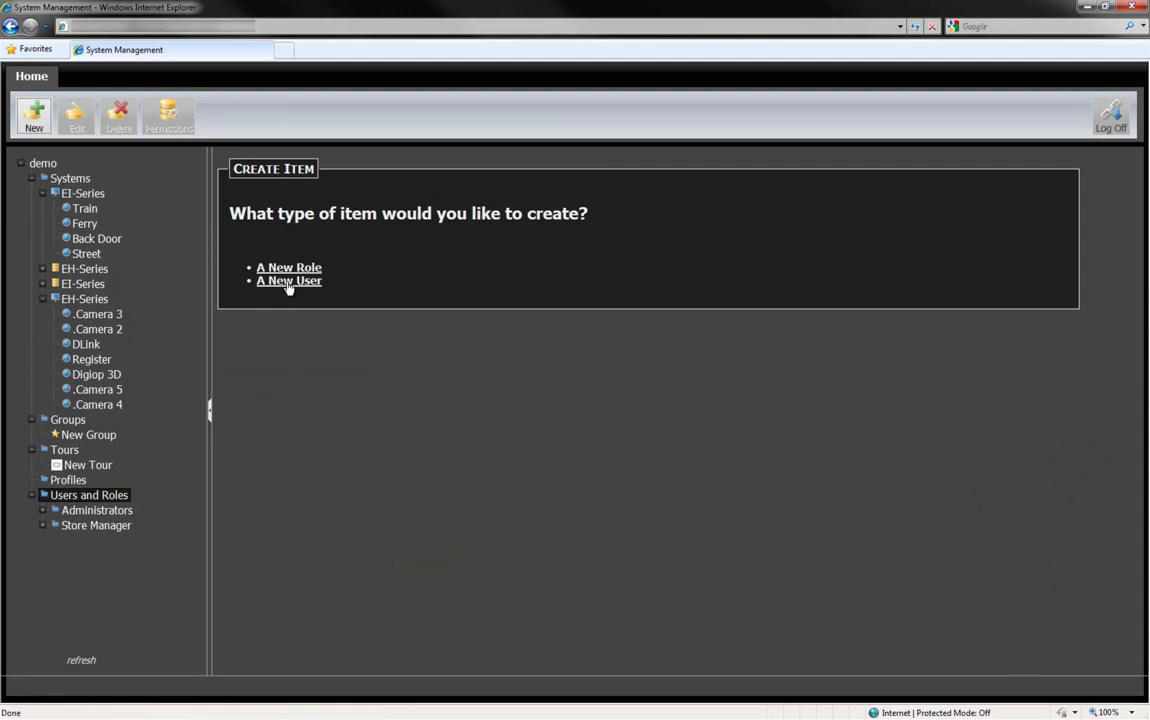
pyautogui.click(289, 283)
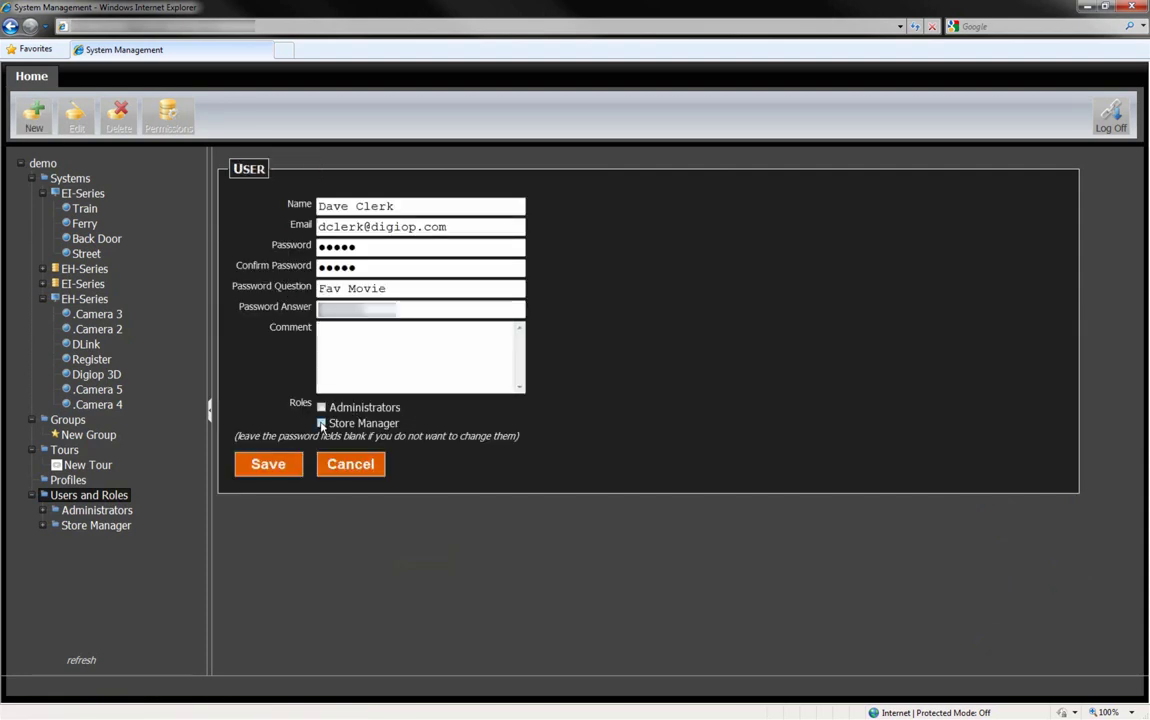
pyautogui.click(321, 423)
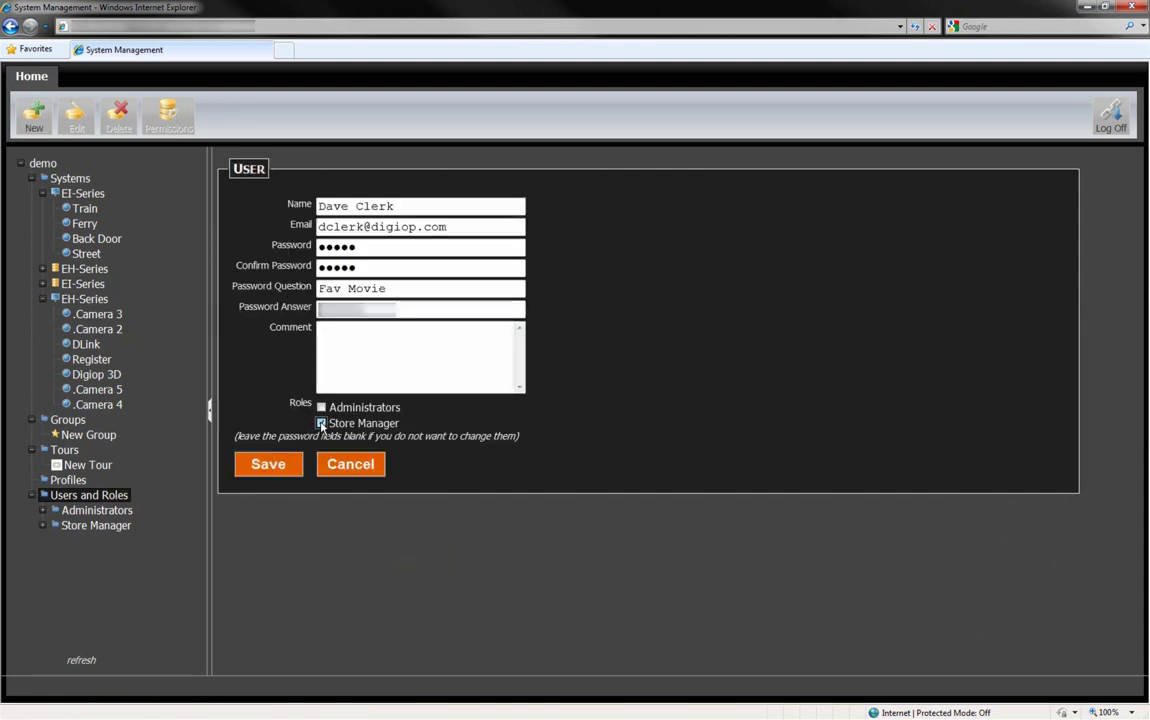
pyautogui.click(268, 465)
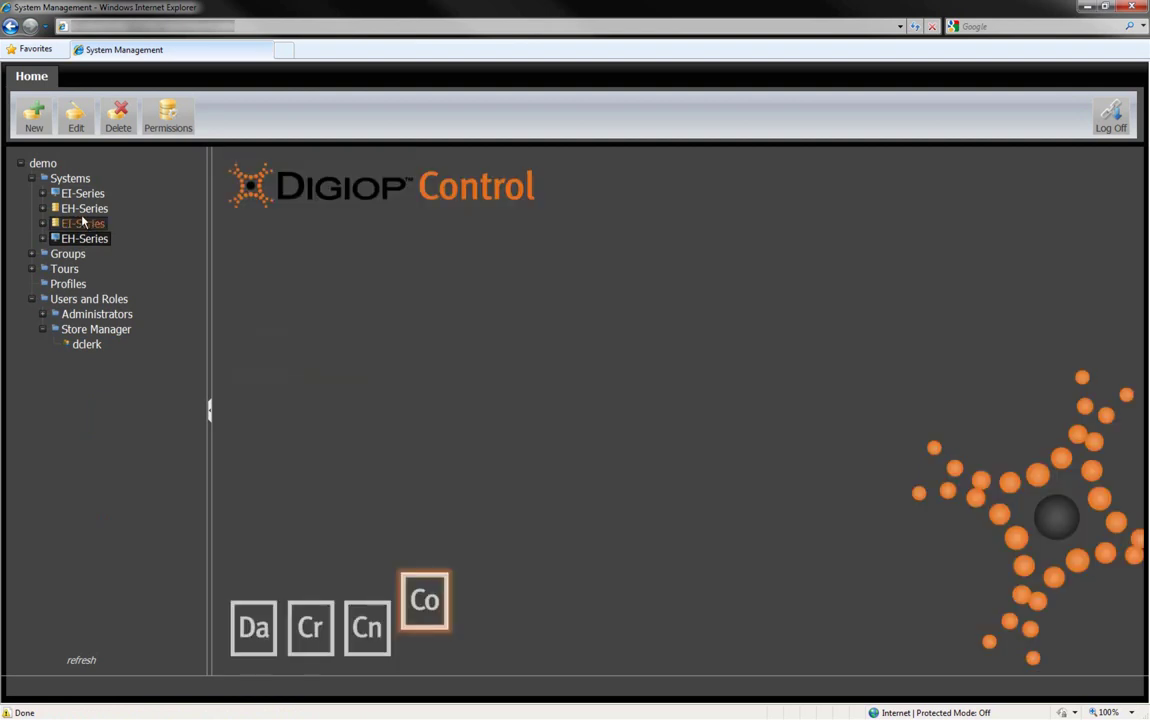
# Step: Close the EH-Series permissions page without changes
pyautogui.click(82, 193)
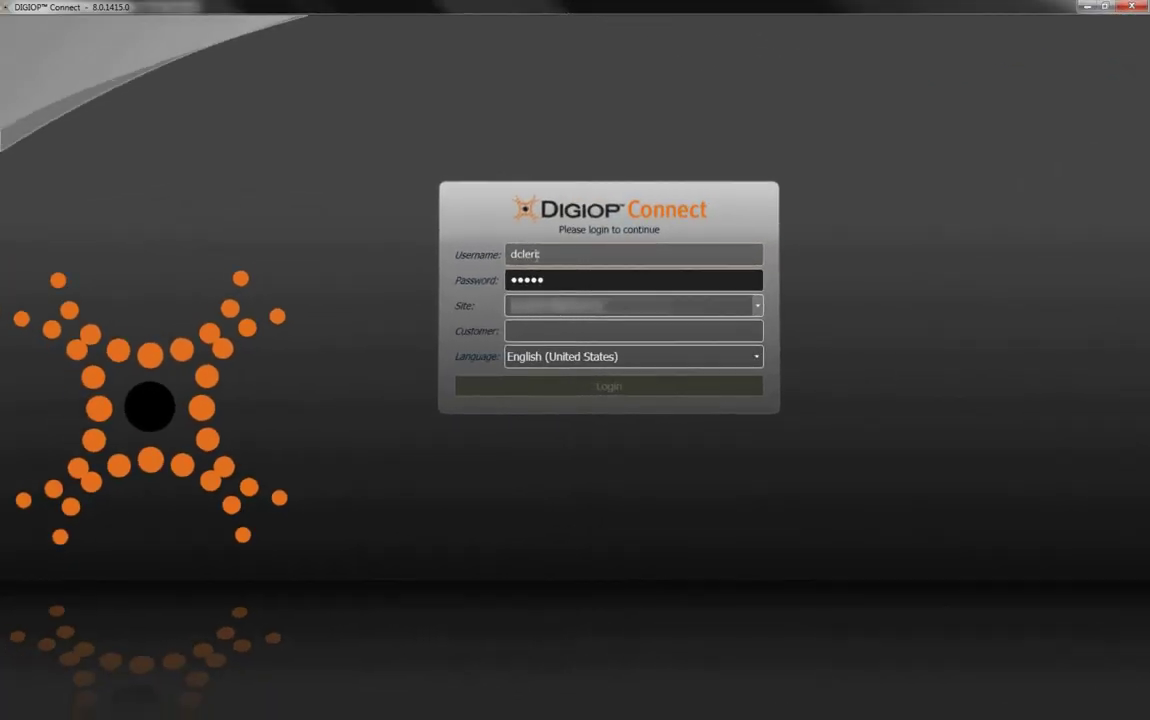
# Step: Enter the customer and log in to Digiop Connect as the new user
pyautogui.press('Tab')
pyautogui.press('Tab')
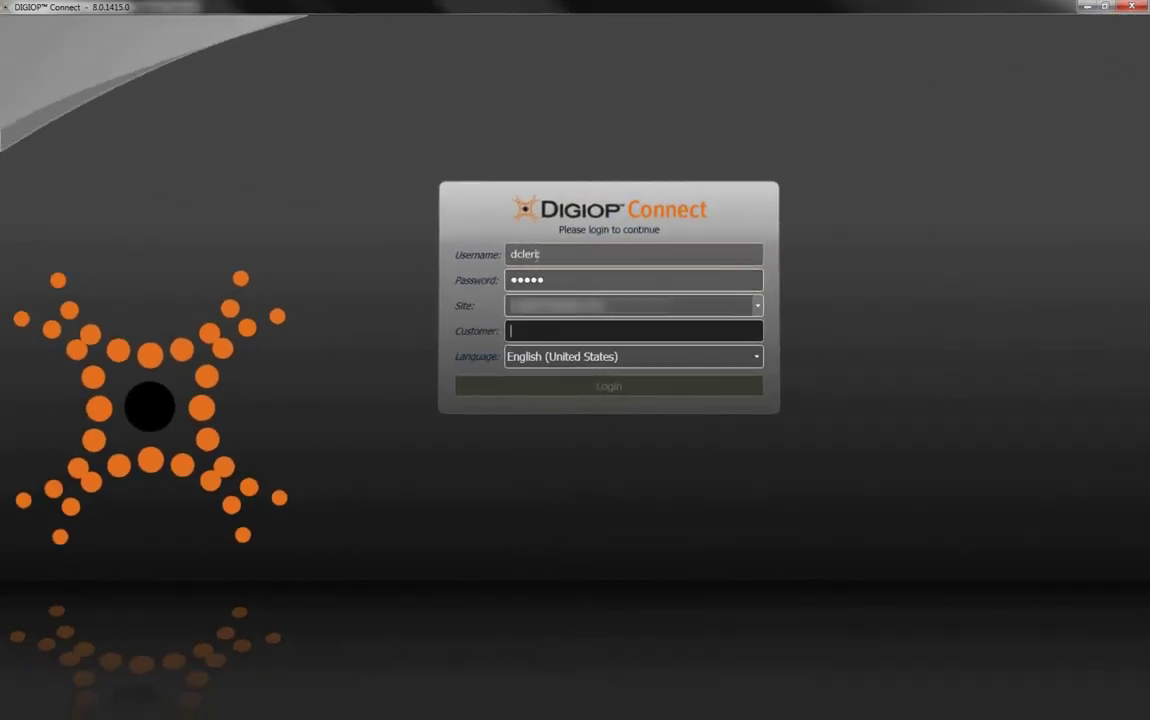
pyautogui.write('demo')
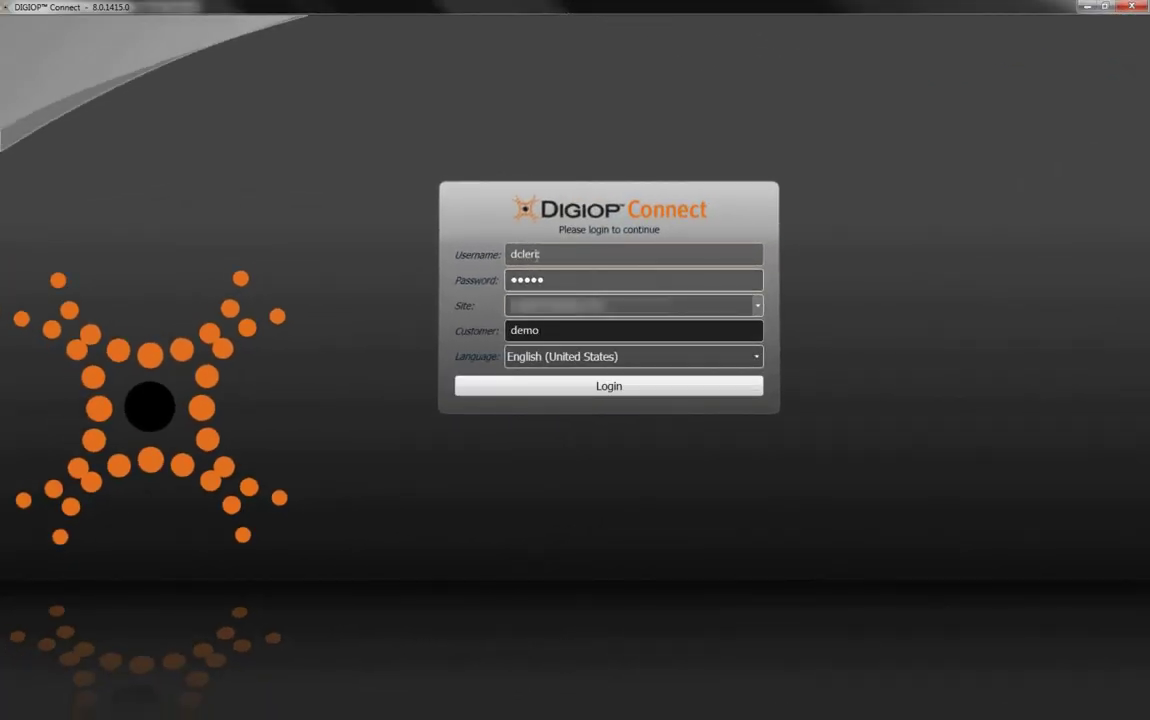
pyautogui.click(621, 388)
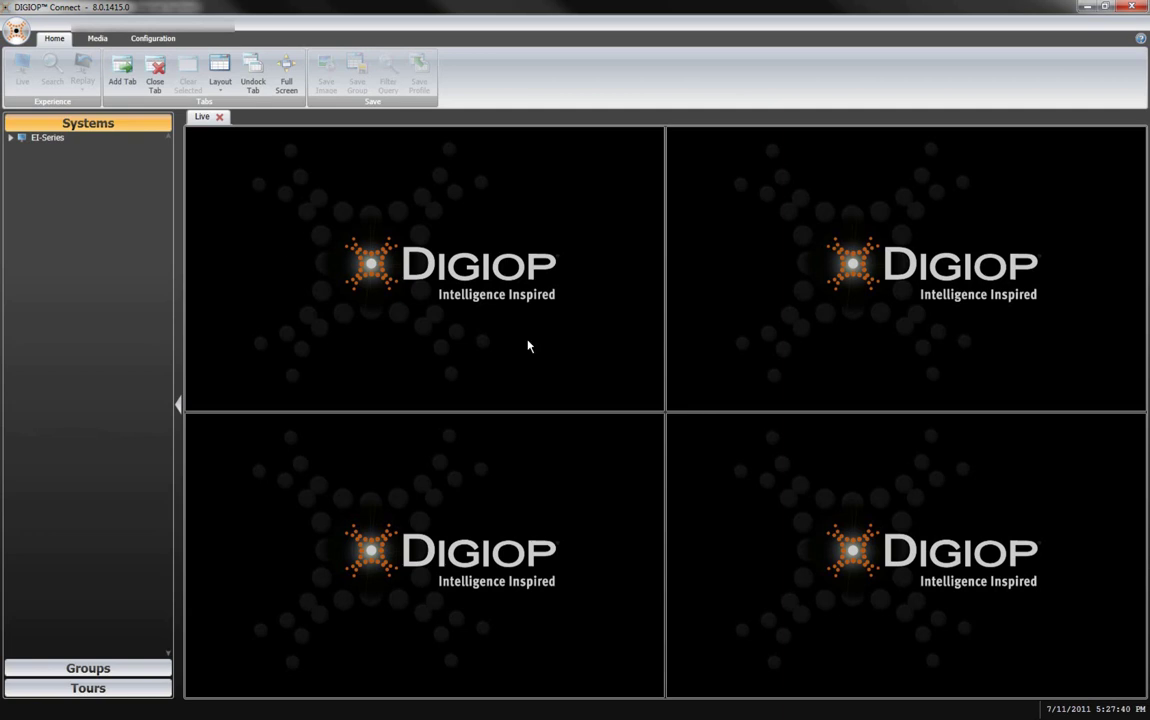
# Step: Drag EI-Series onto the live tiles to stream Ferry, Back Door, Street and Train
pyautogui.click(10, 139)
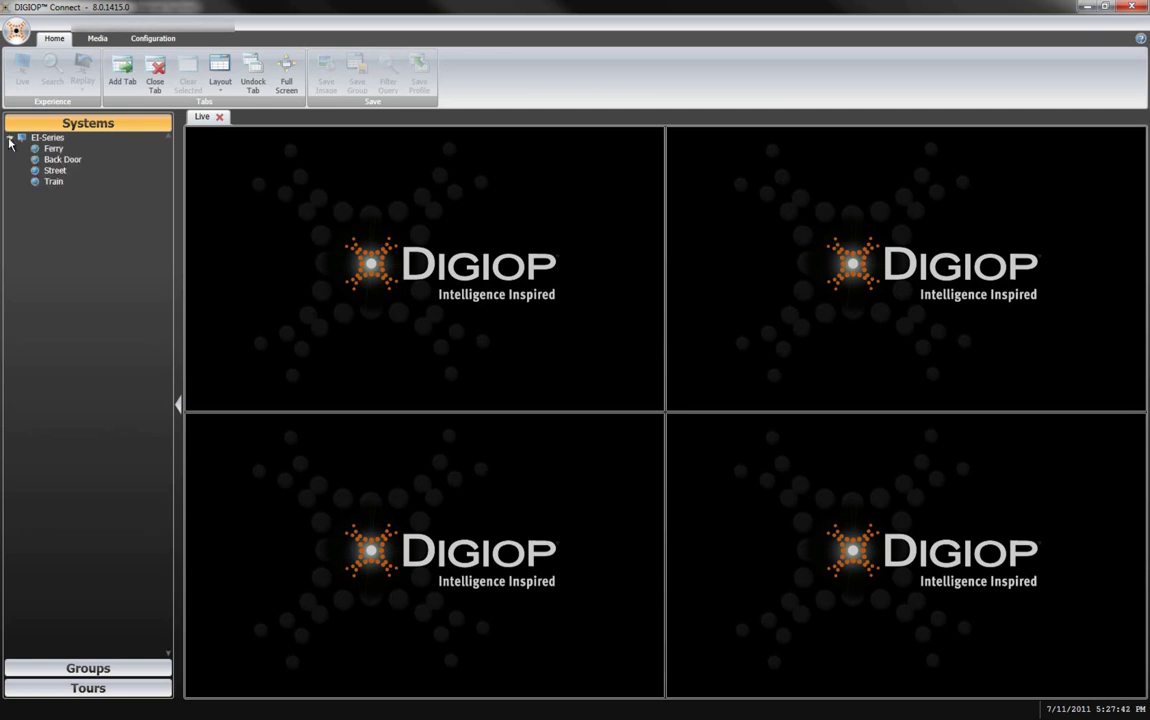
pyautogui.click(10, 139)
pyautogui.moveTo(30, 137); pyautogui.dragTo(238, 176)
pyautogui.click(10, 139)
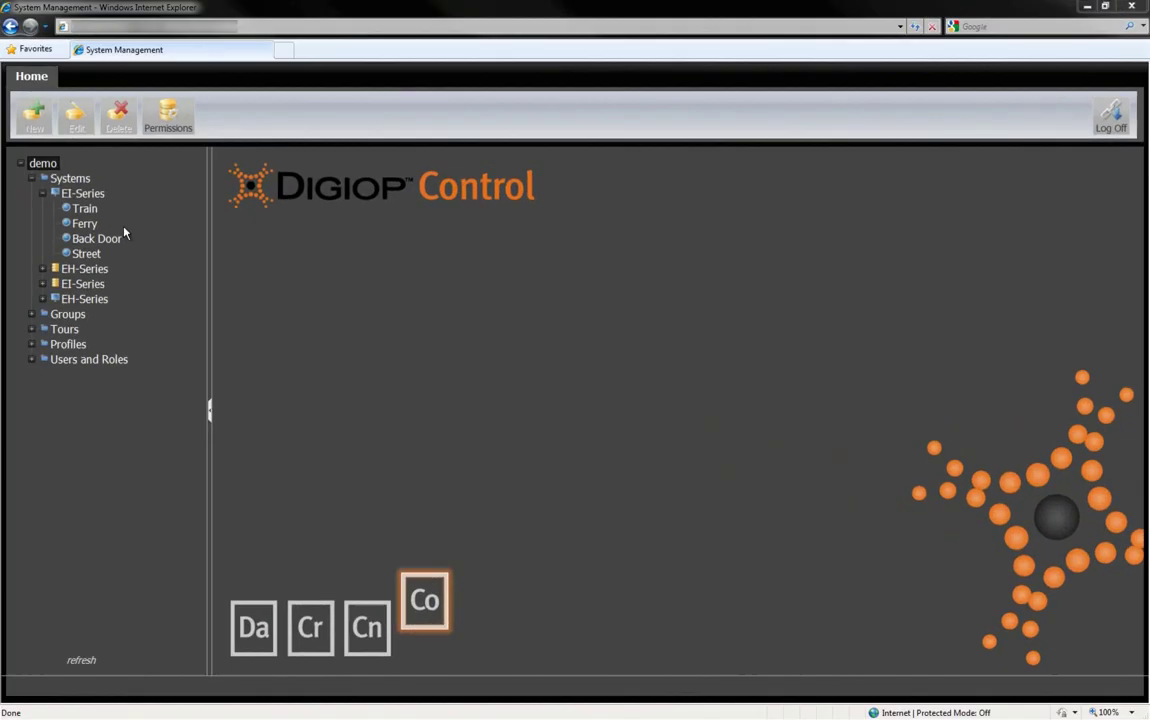
# Step: Start adding a camera to EI-Series that is not in the discovered list
pyautogui.click(117, 110)
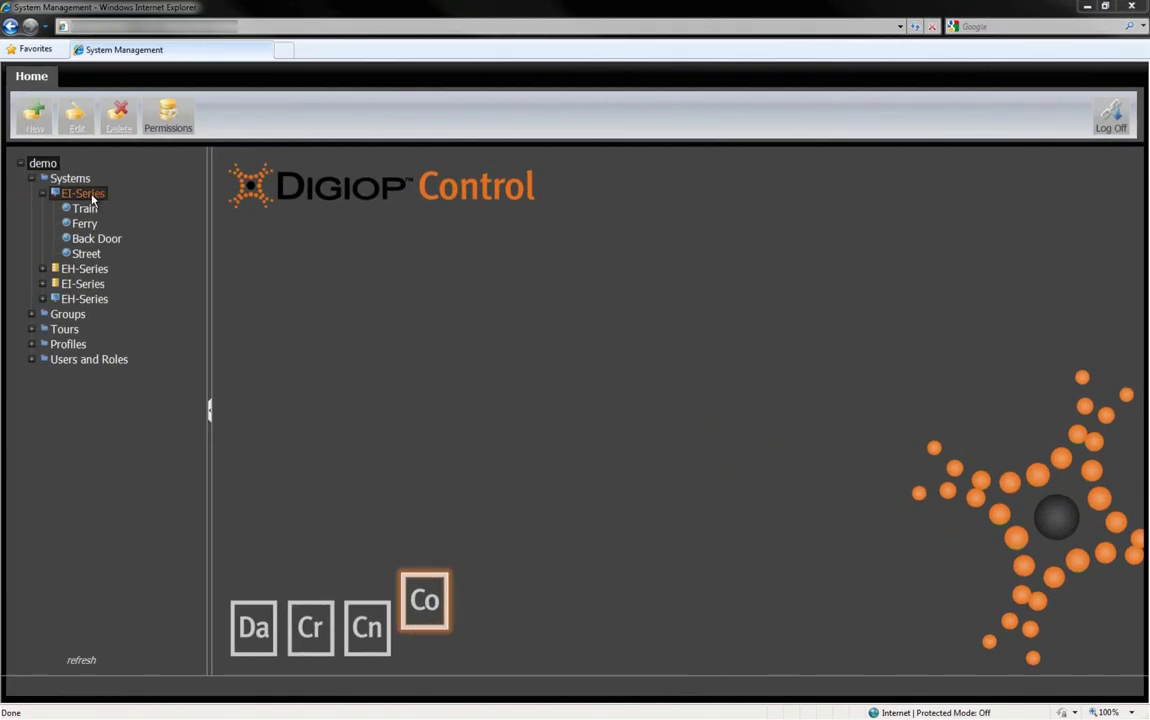
pyautogui.click(36, 112)
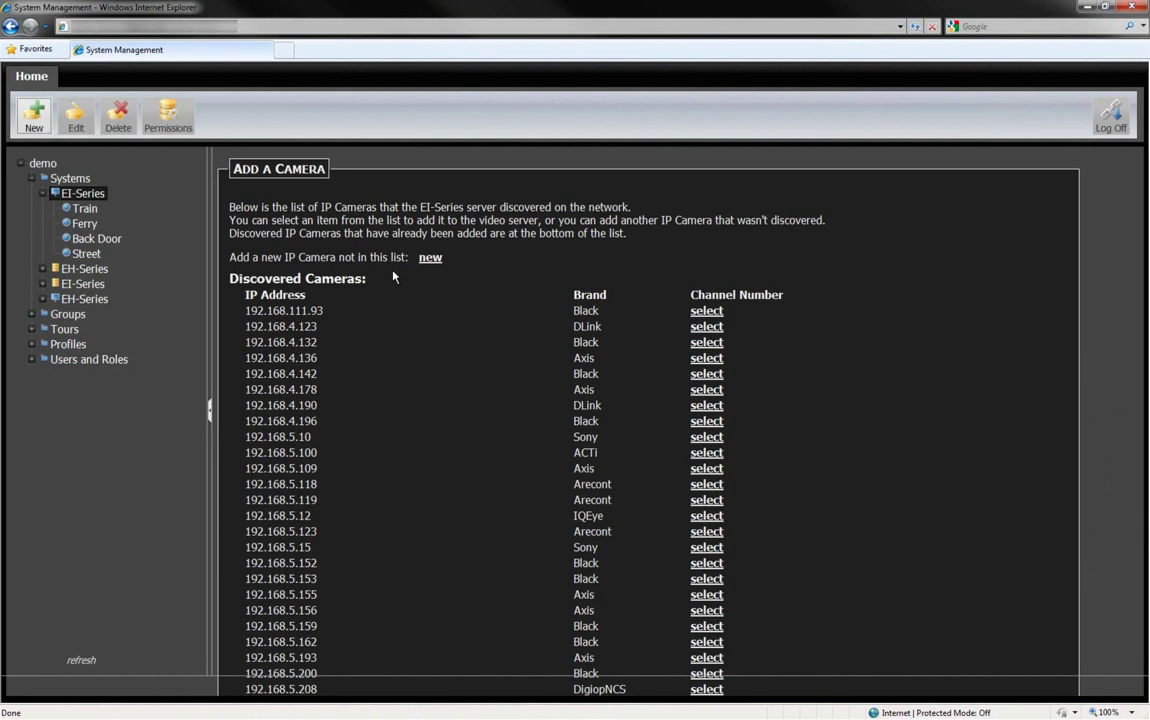
pyautogui.click(430, 258)
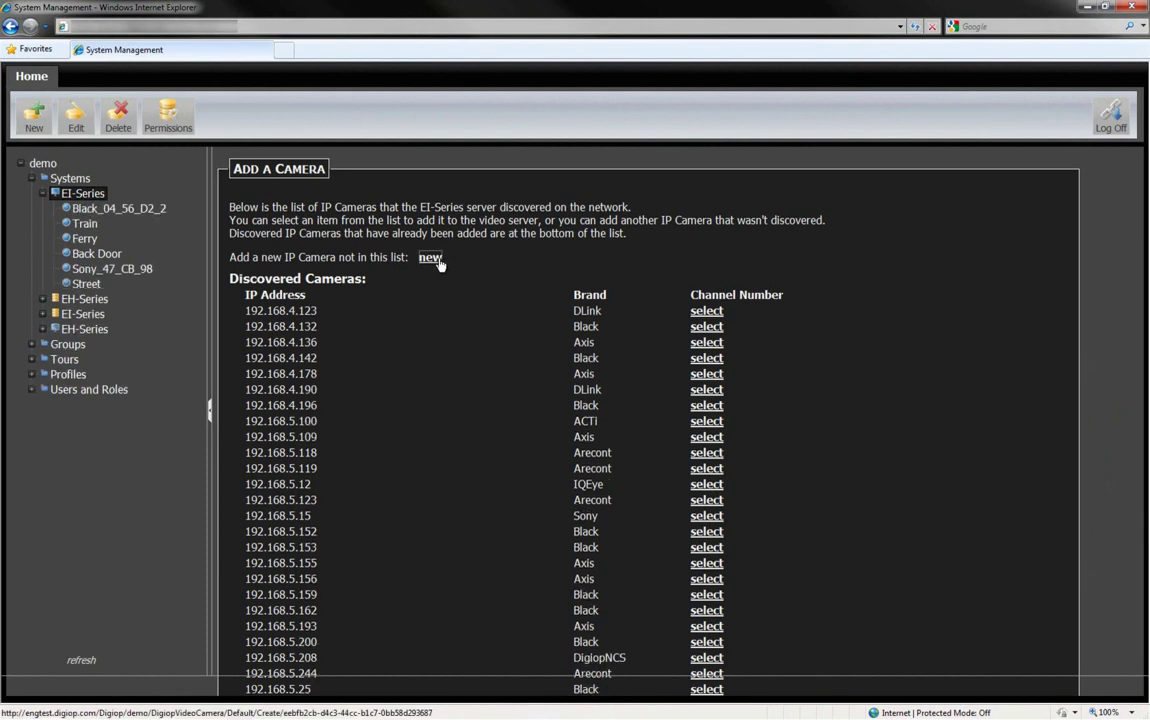
# Step: Set the brand to IQEye, name the camera Exterior, and save it
pyautogui.click(421, 208)
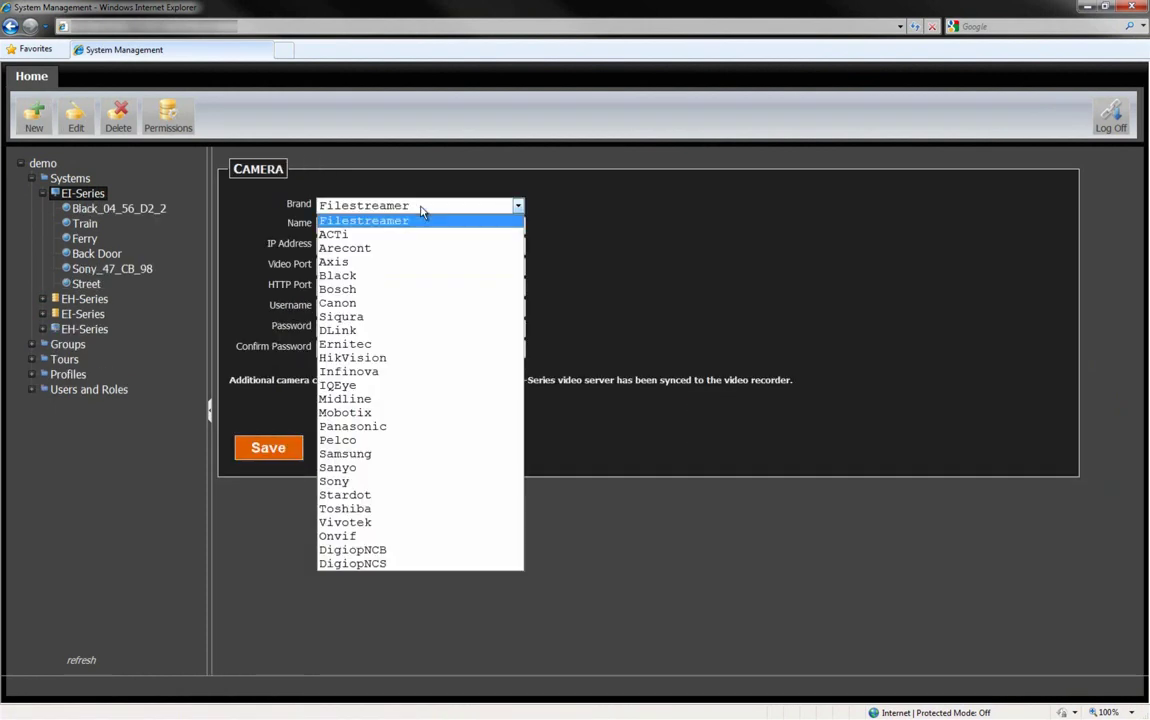
pyautogui.click(472, 386)
pyautogui.click(355, 226)
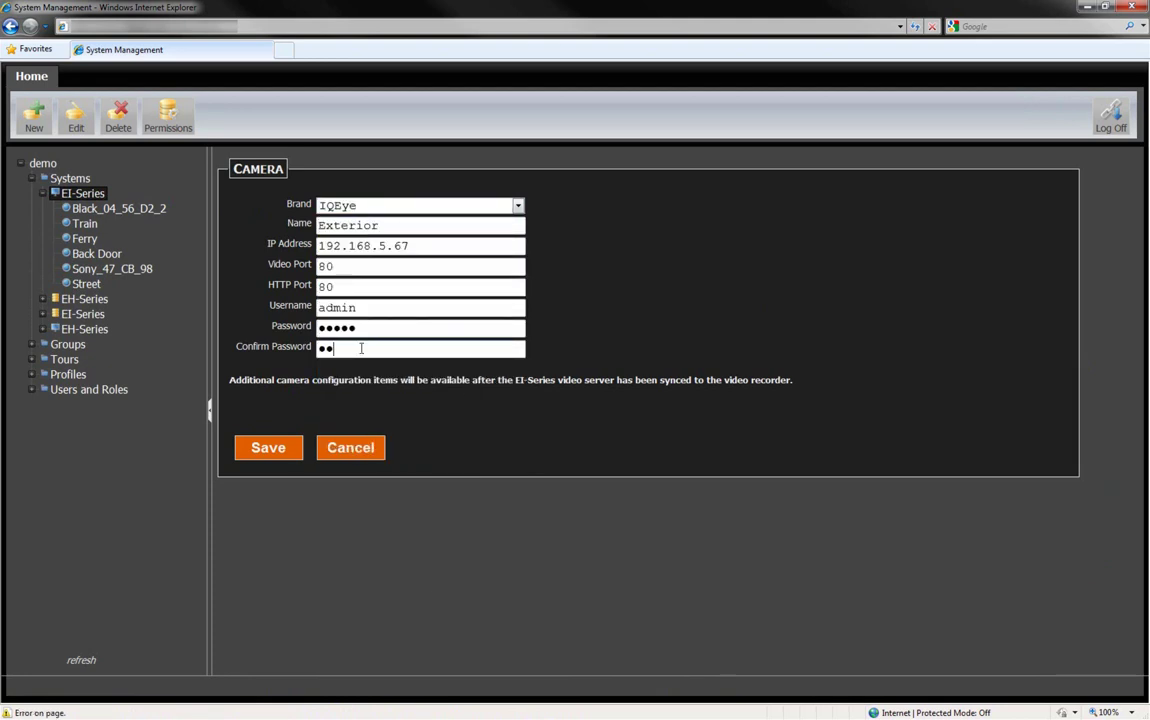
pyautogui.write('min')
pyautogui.click(268, 448)
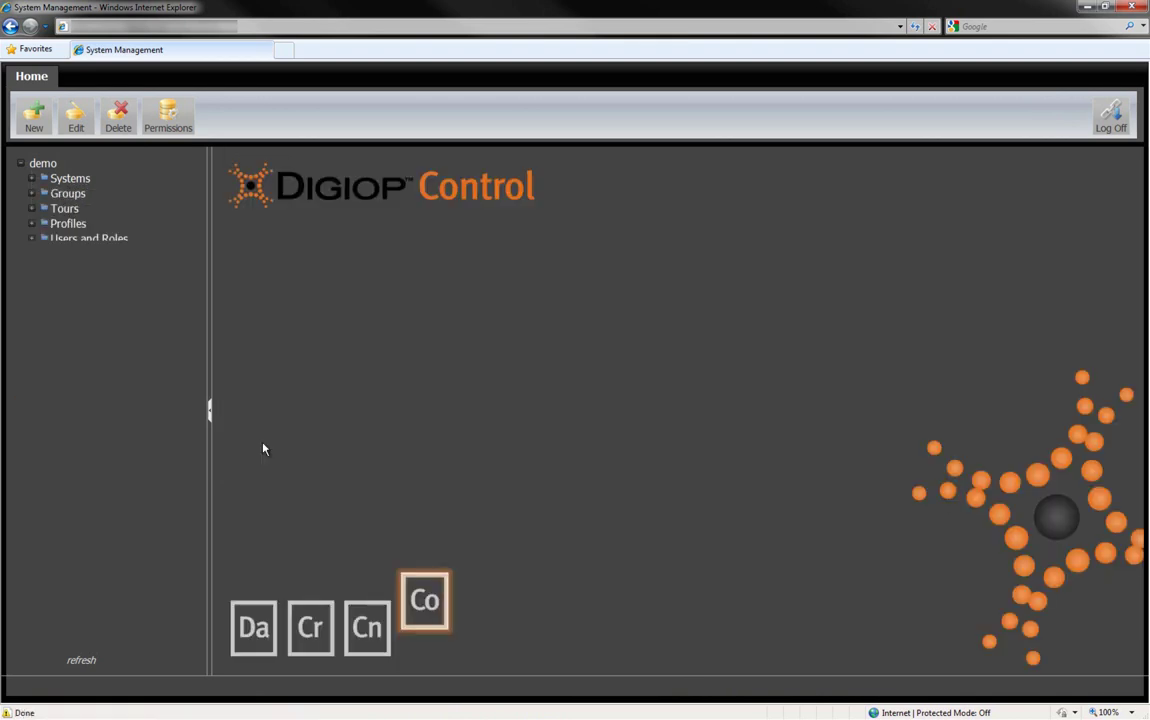
# Step: Open the Back Door camera under EI-Series for editing
pyautogui.click(33, 179)
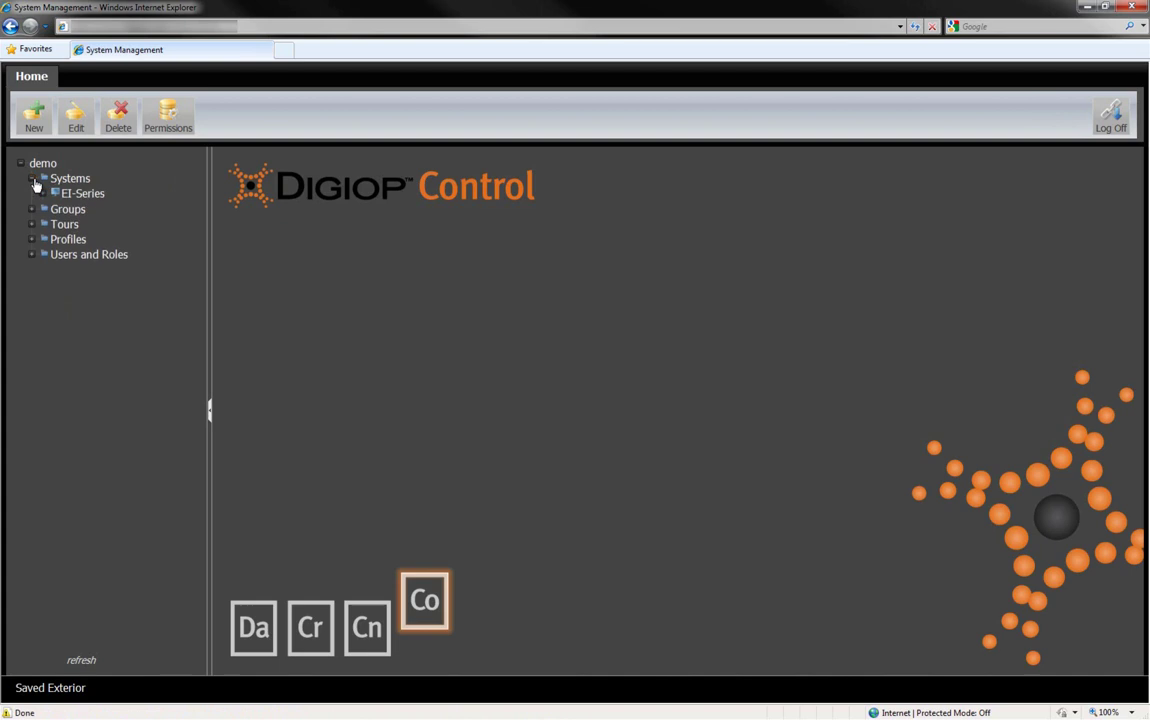
pyautogui.click(42, 194)
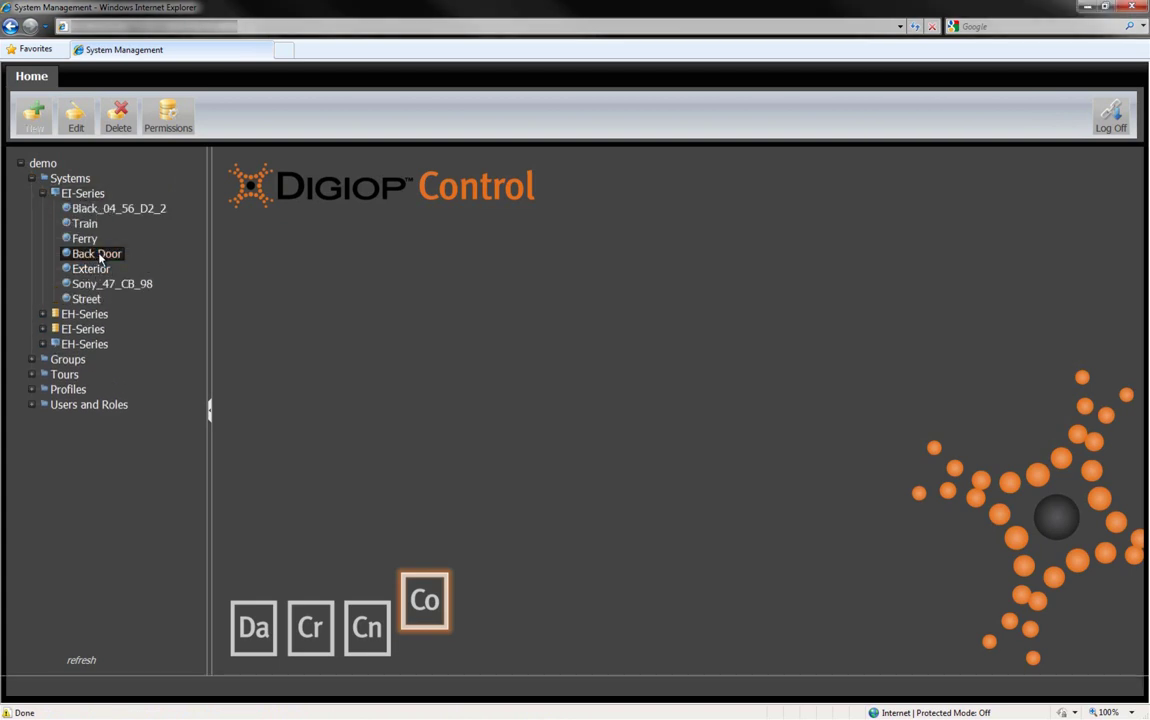
pyautogui.click(97, 256)
pyautogui.click(78, 126)
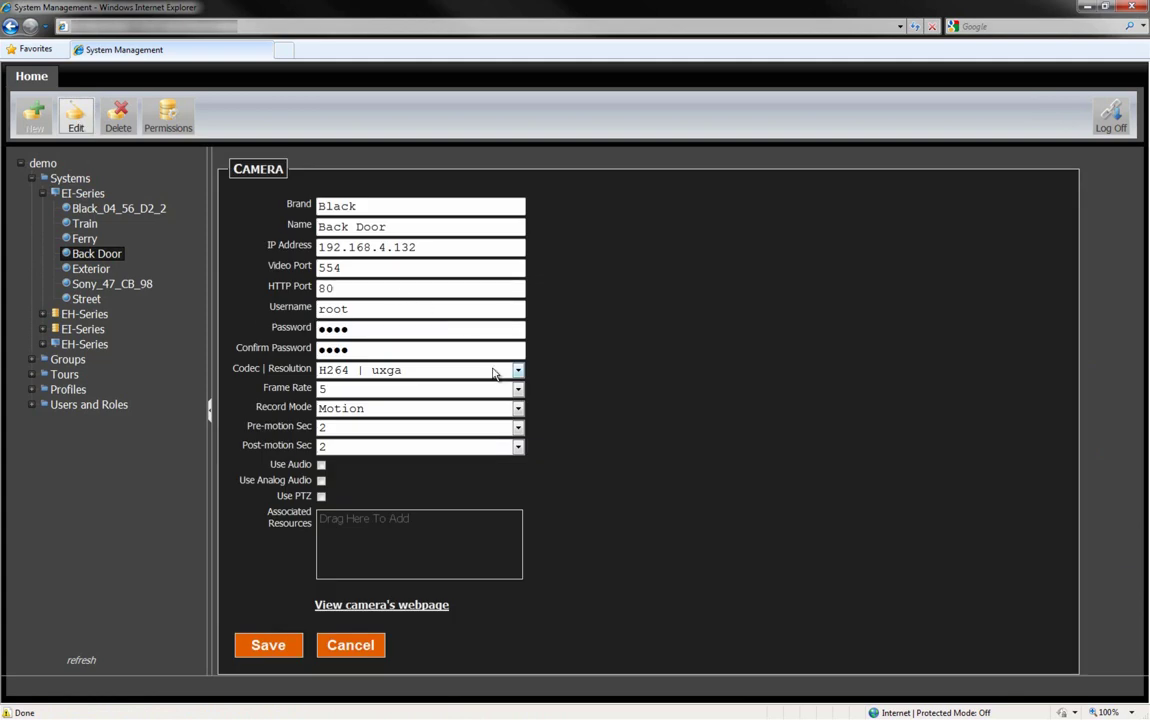
# Step: Keep frame rate at 5, set Record Mode to Continuous and Pre-motion to 4 seconds, and save
pyautogui.click(518, 389)
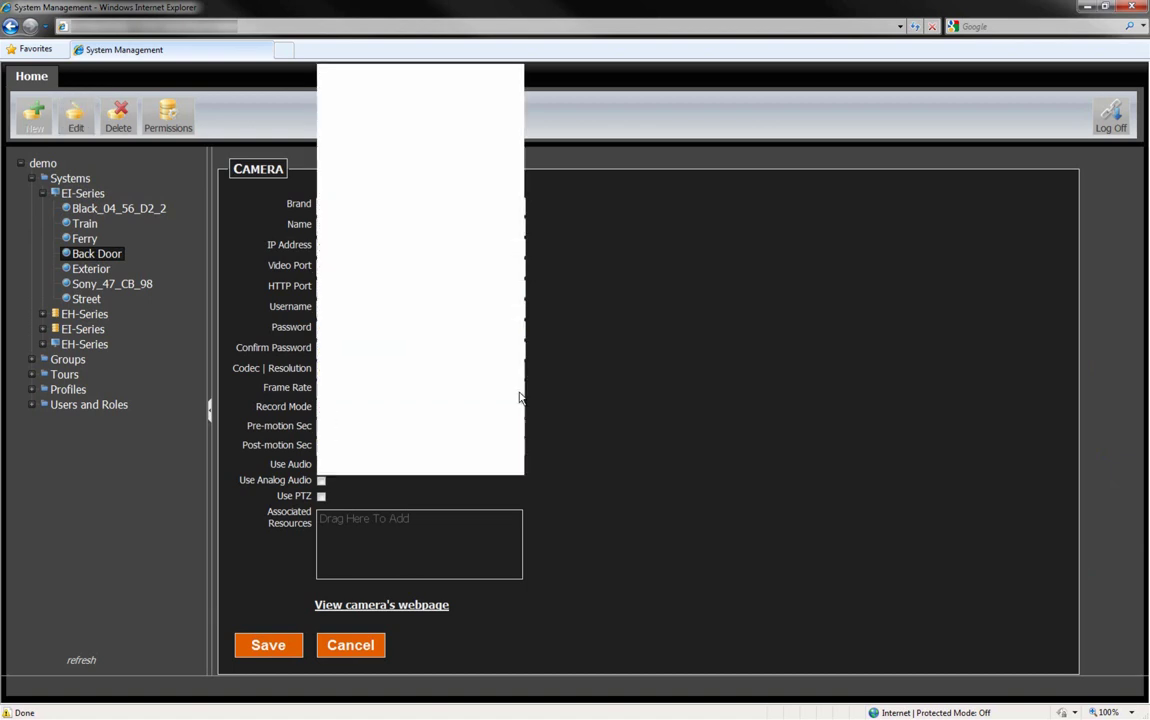
pyautogui.click(532, 388)
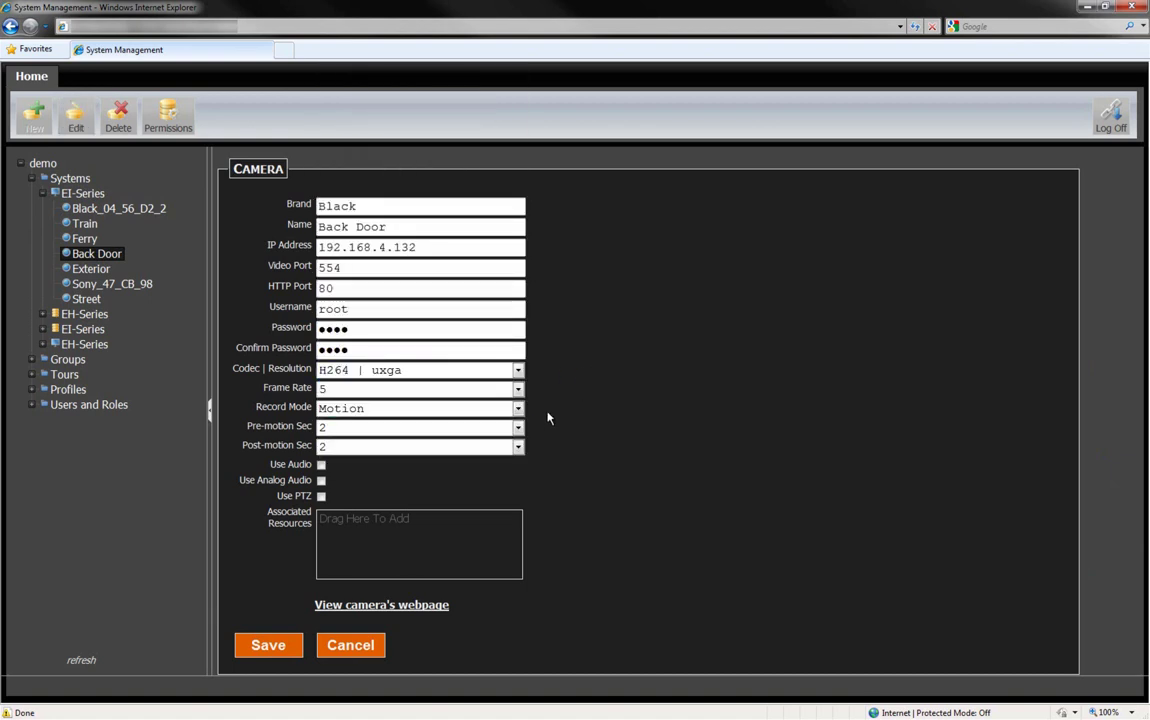
pyautogui.click(518, 409)
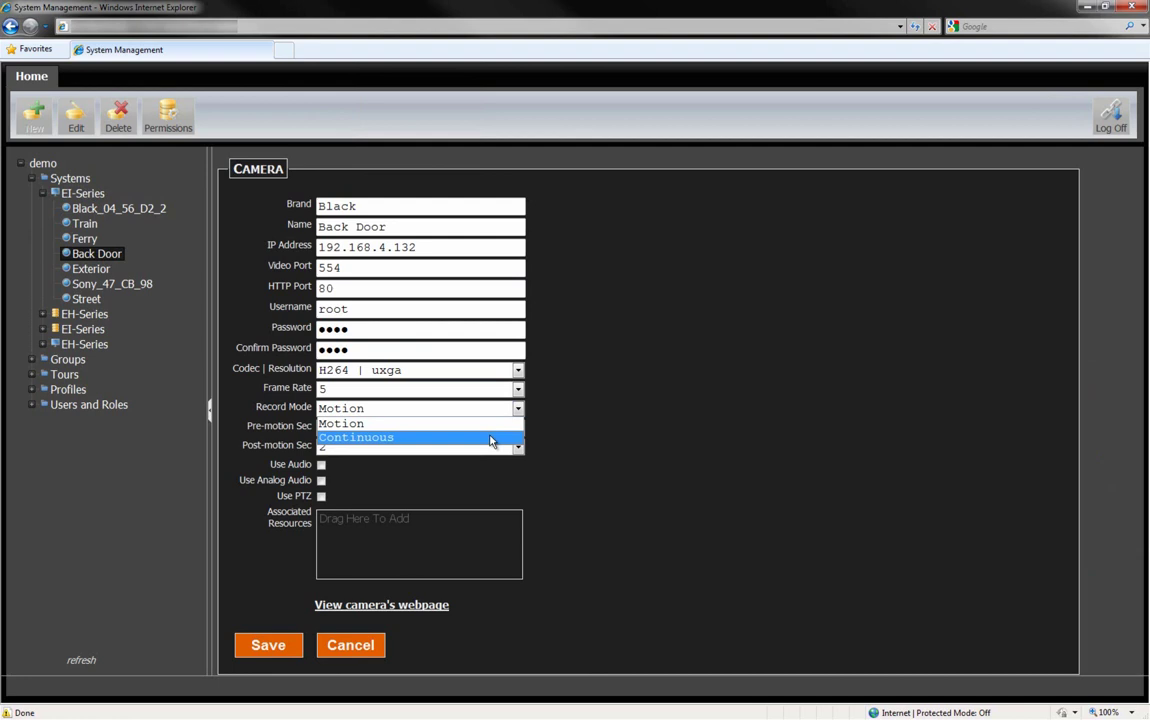
pyautogui.click(491, 438)
pyautogui.click(494, 430)
pyautogui.click(503, 501)
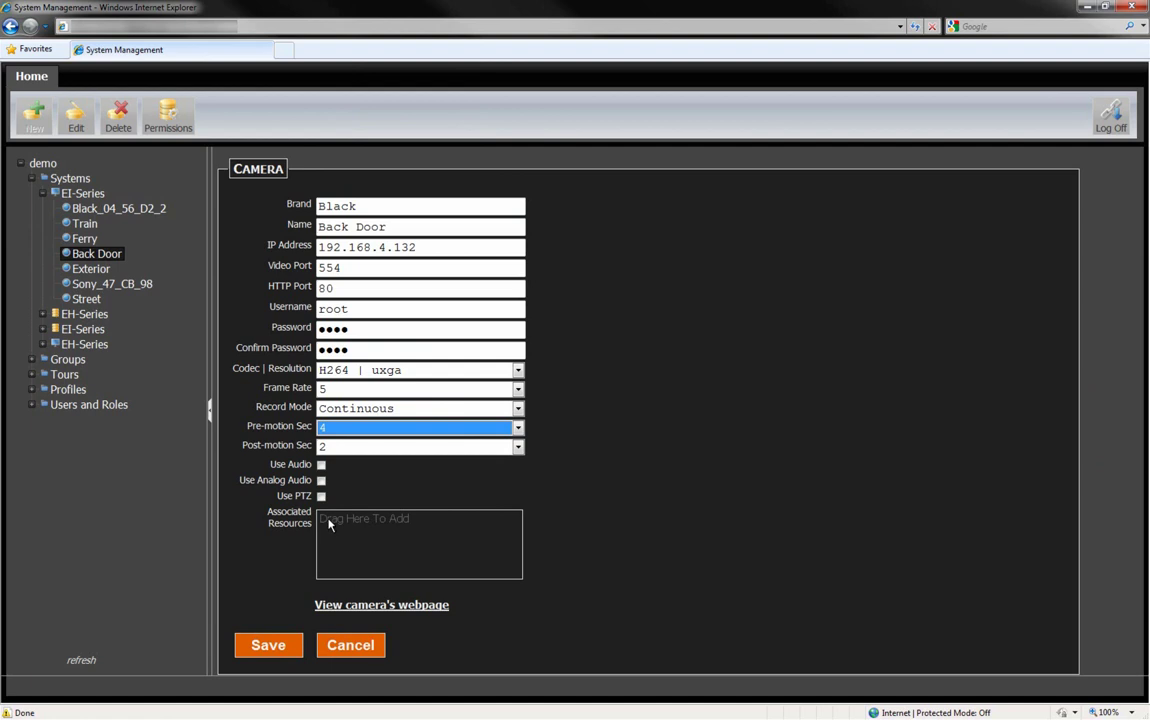
pyautogui.click(268, 646)
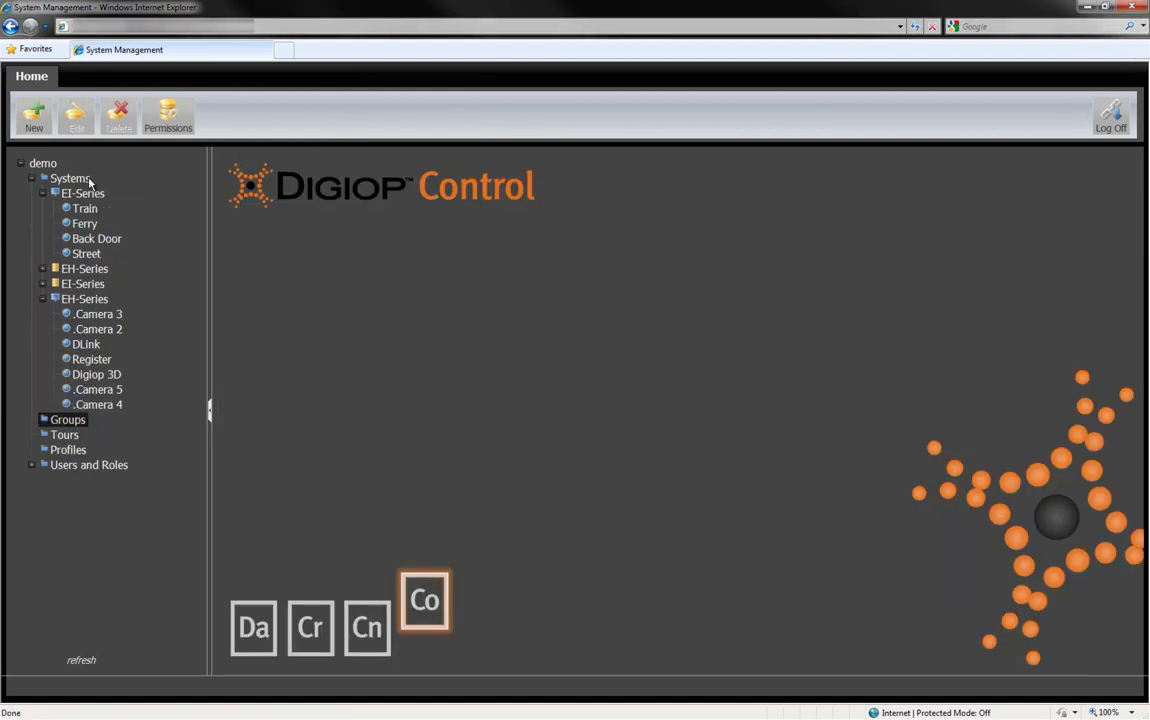
# Step: Create a new camera group with a 3x3 layout
pyautogui.click(36, 125)
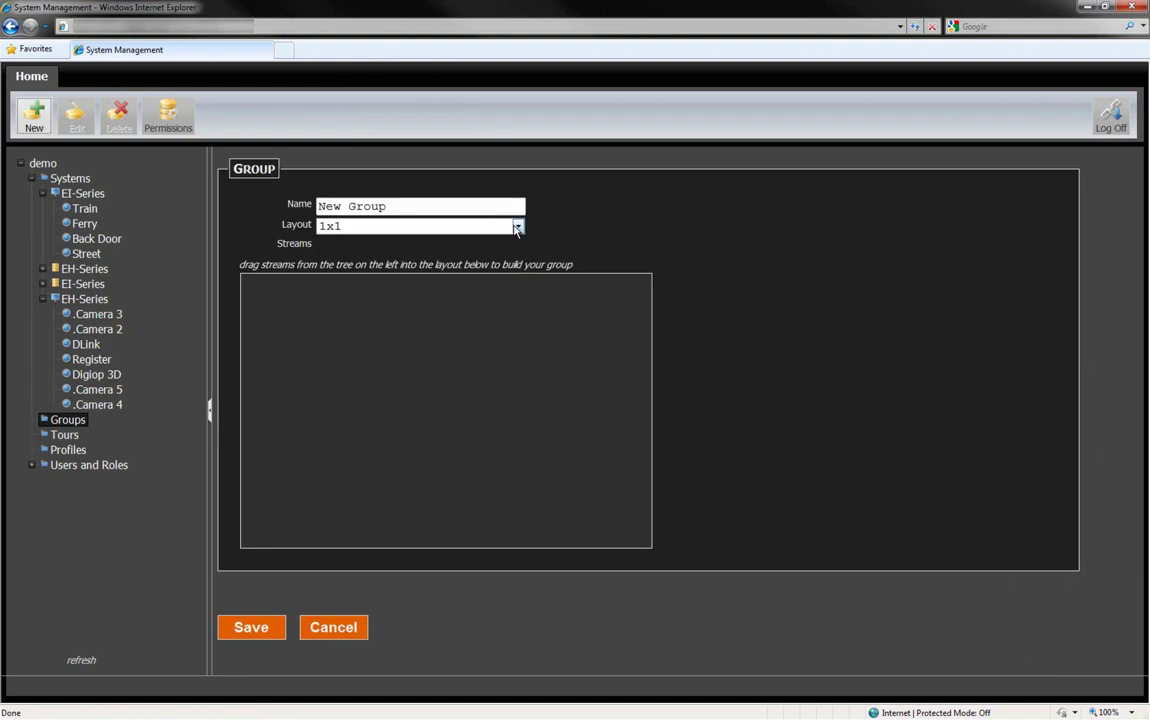
pyautogui.click(517, 226)
pyautogui.click(470, 268)
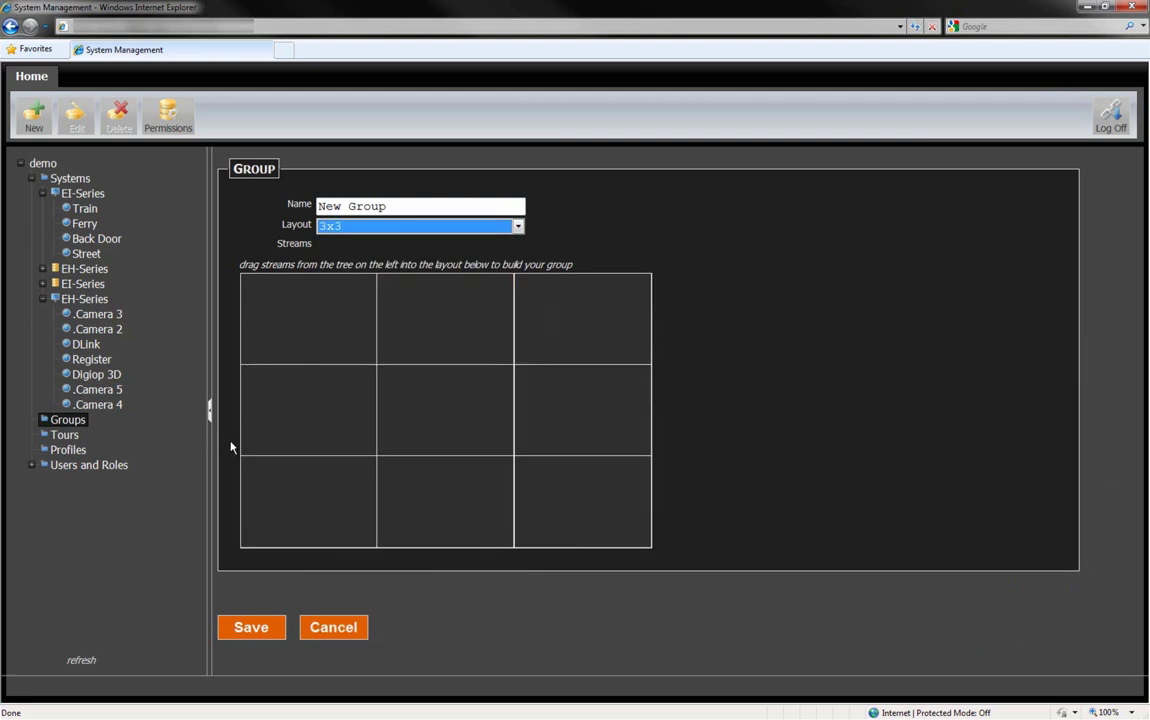
# Step: Place Register, Street, Ferry, Back Door and the System Health Drive C: sensor in the grid cells
pyautogui.moveTo(91, 359); pyautogui.dragTo(300, 332)
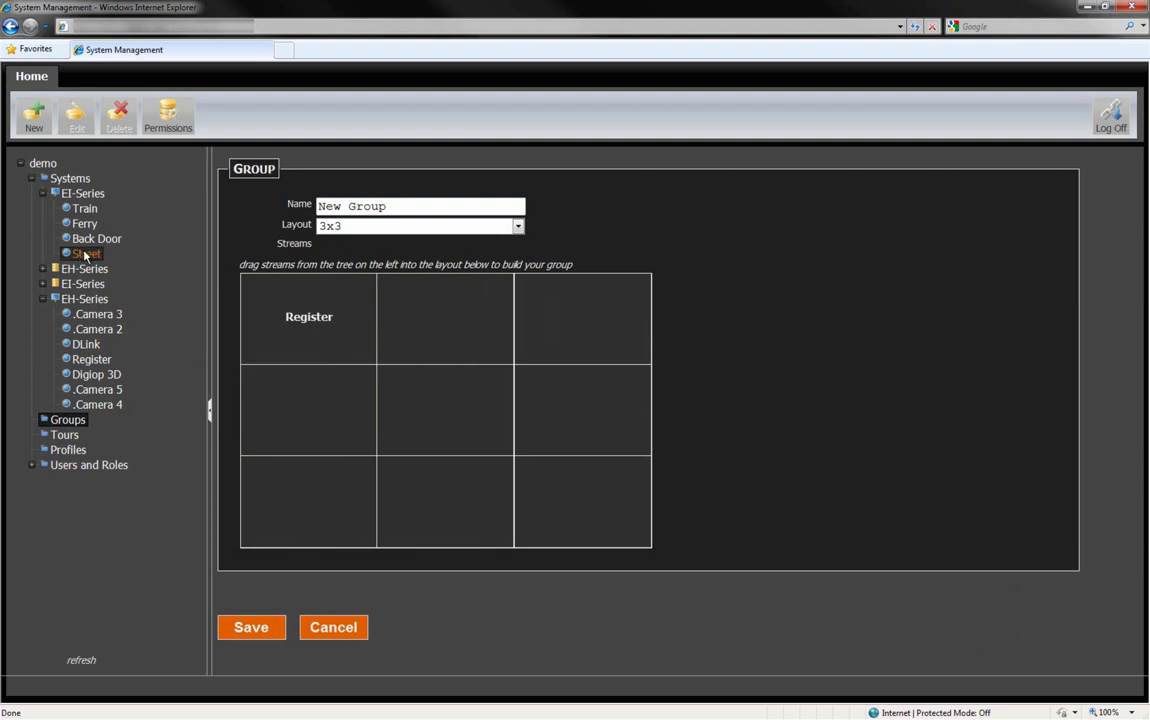
pyautogui.moveTo(86, 253); pyautogui.dragTo(420, 305)
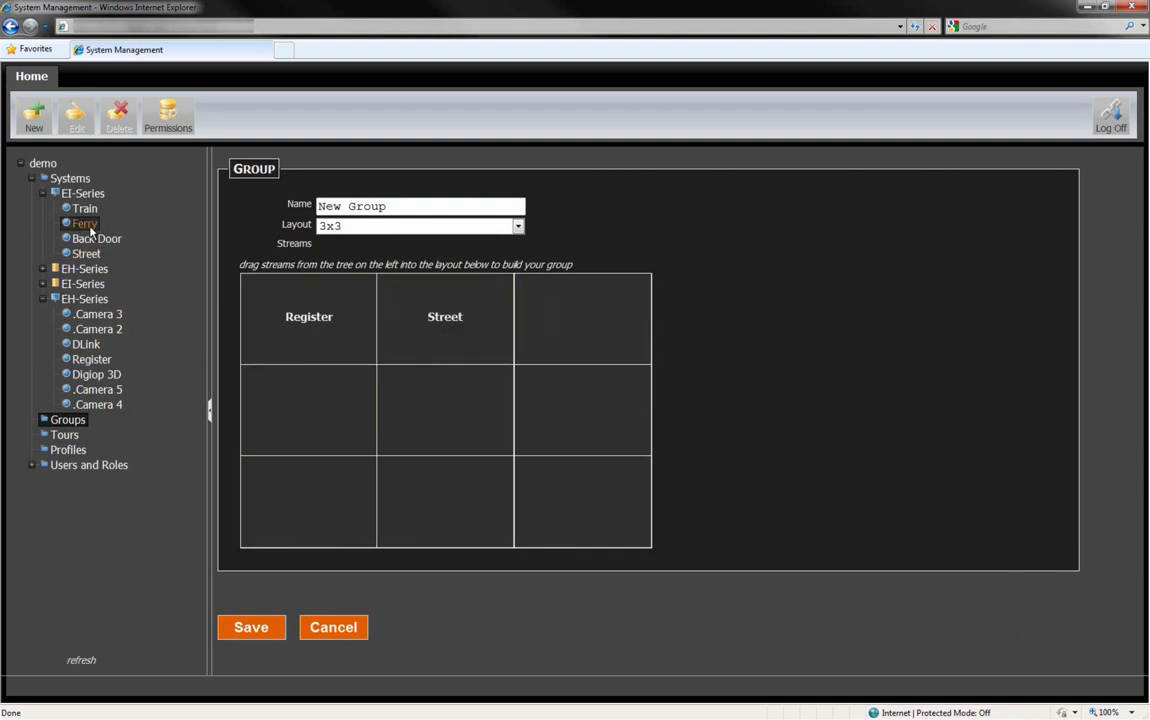
pyautogui.moveTo(86, 226); pyautogui.dragTo(580, 325)
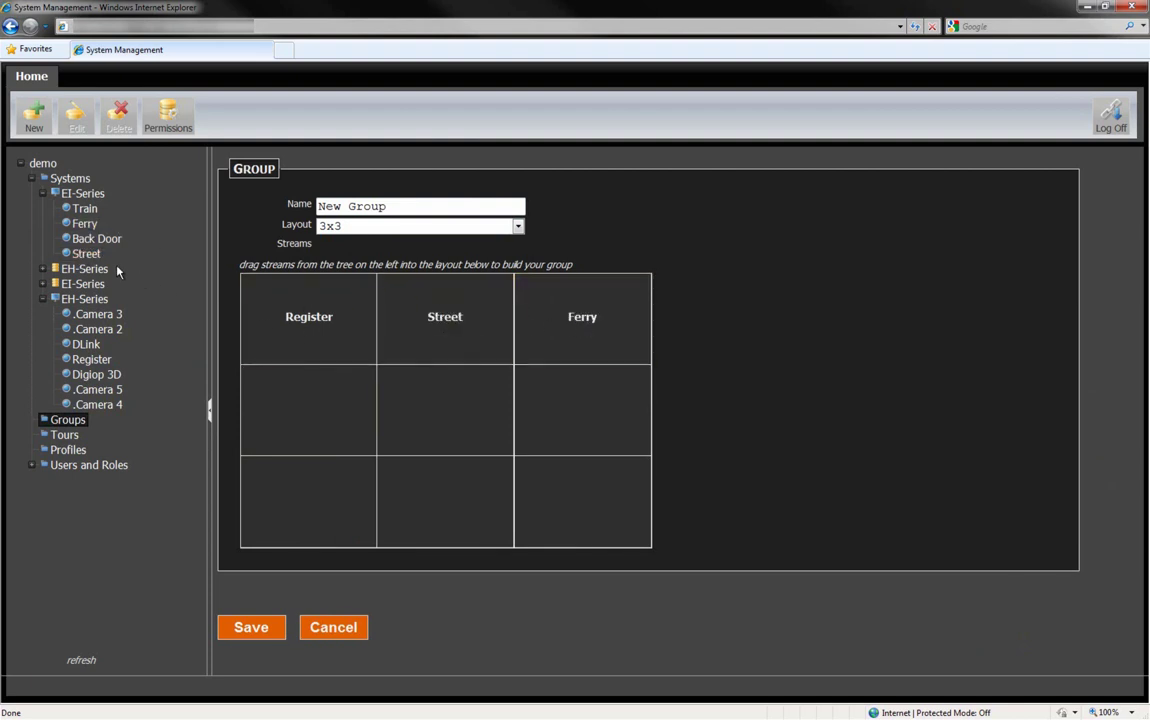
pyautogui.moveTo(100, 244); pyautogui.dragTo(310, 428)
pyautogui.click(42, 285)
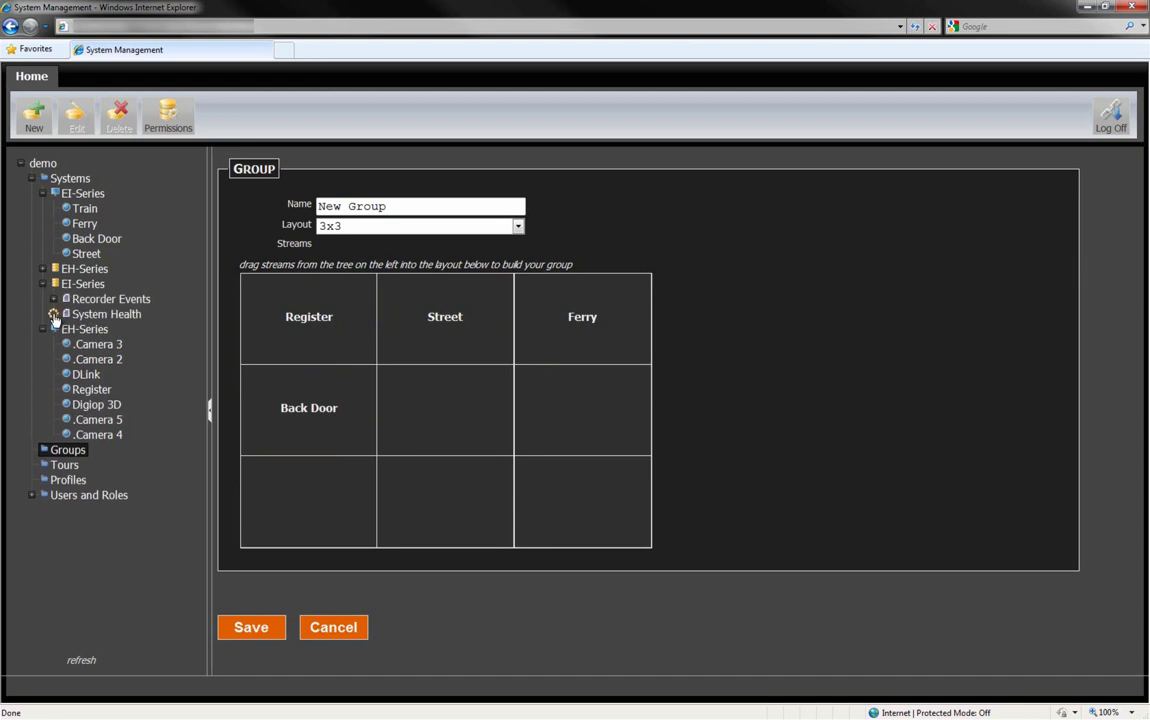
pyautogui.click(54, 315)
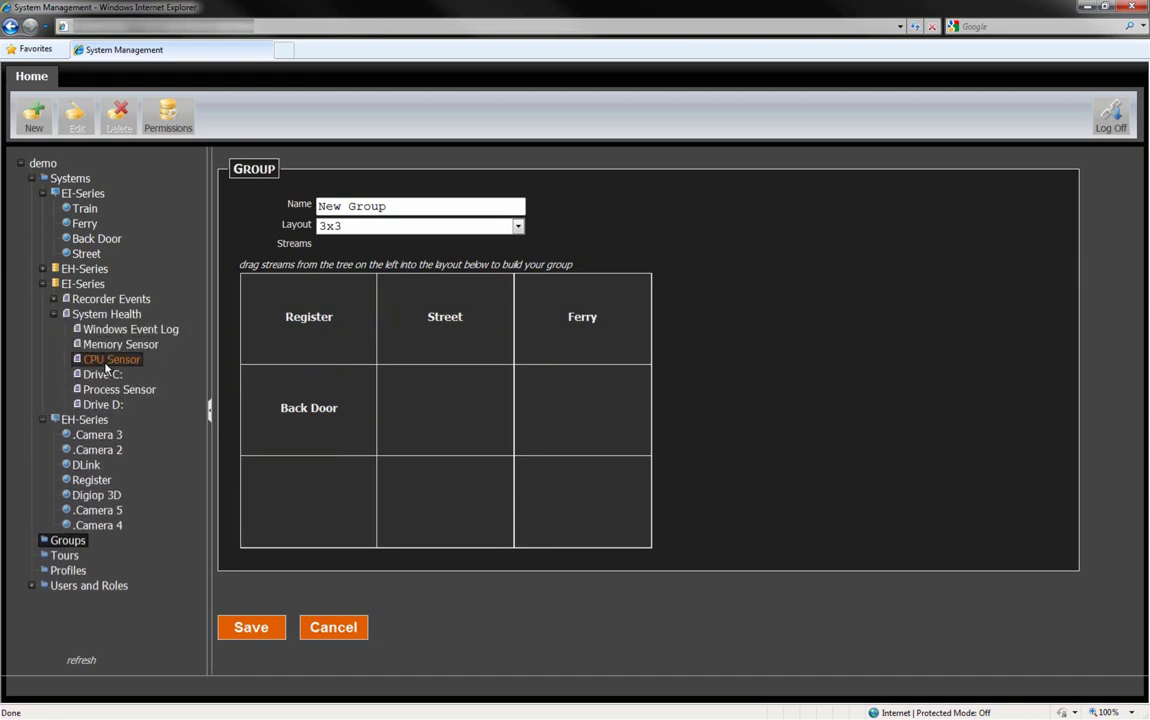
pyautogui.moveTo(111, 381); pyautogui.dragTo(462, 405)
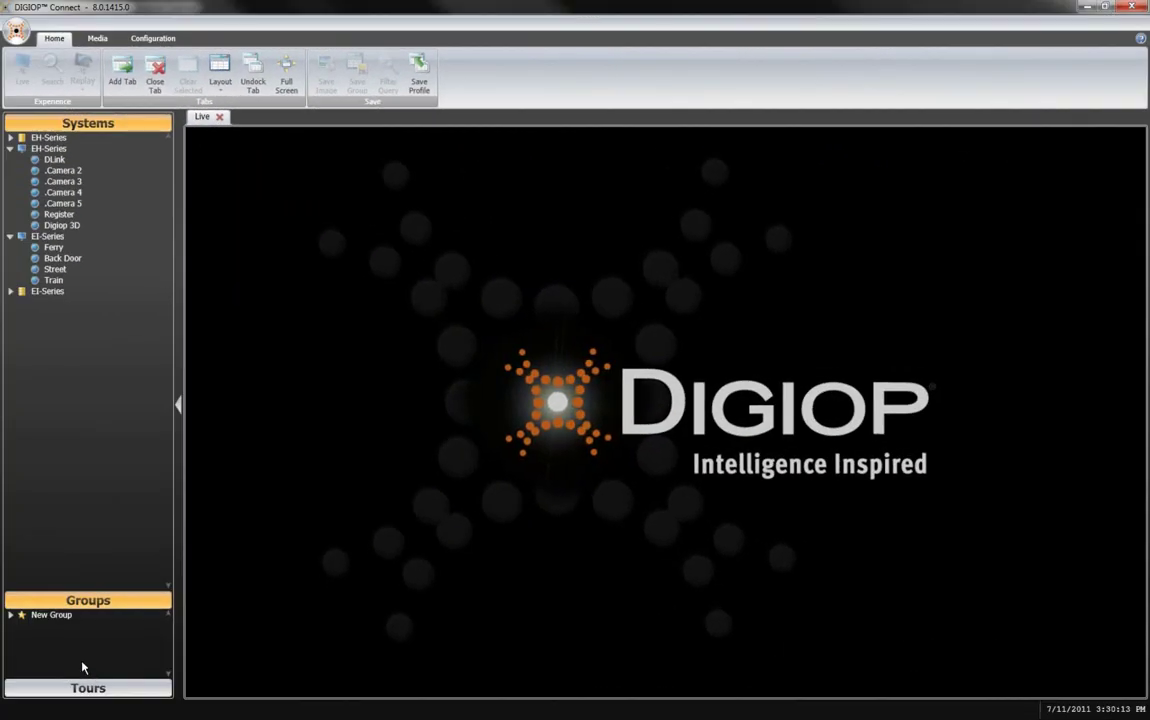
# Step: Select New Group in the Groups pane and show its cameras live in a 3x3 grid
pyautogui.click(10, 616)
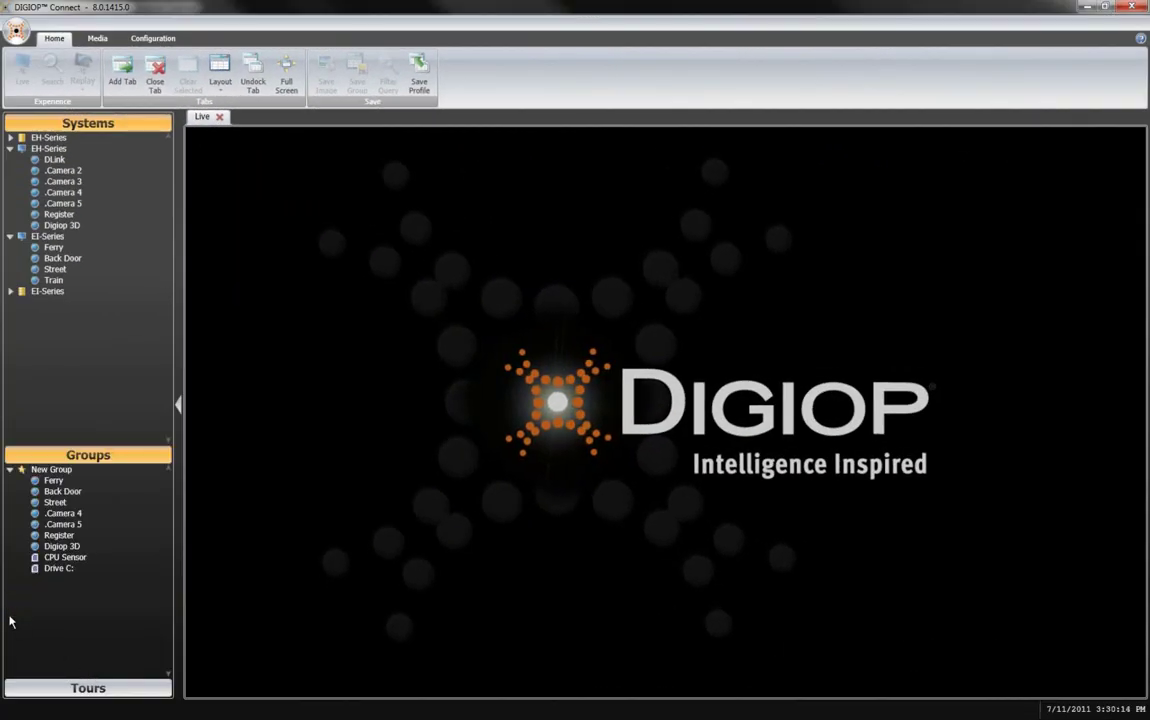
pyautogui.click(48, 470)
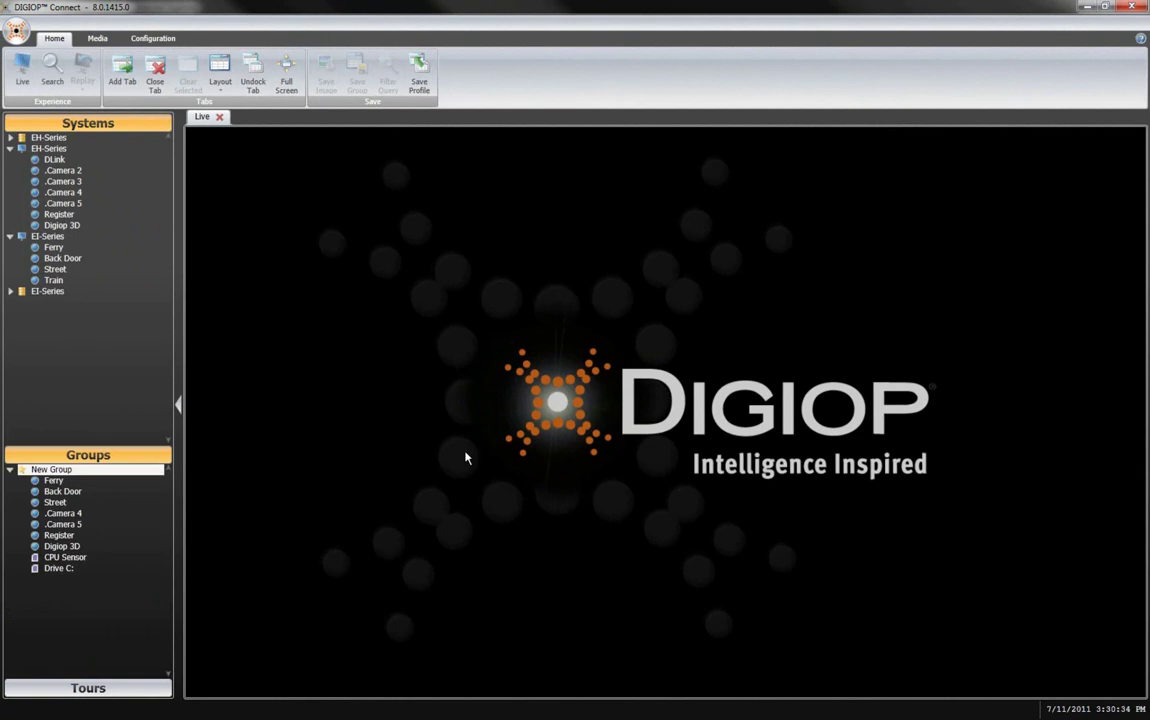
pyautogui.click(22, 72)
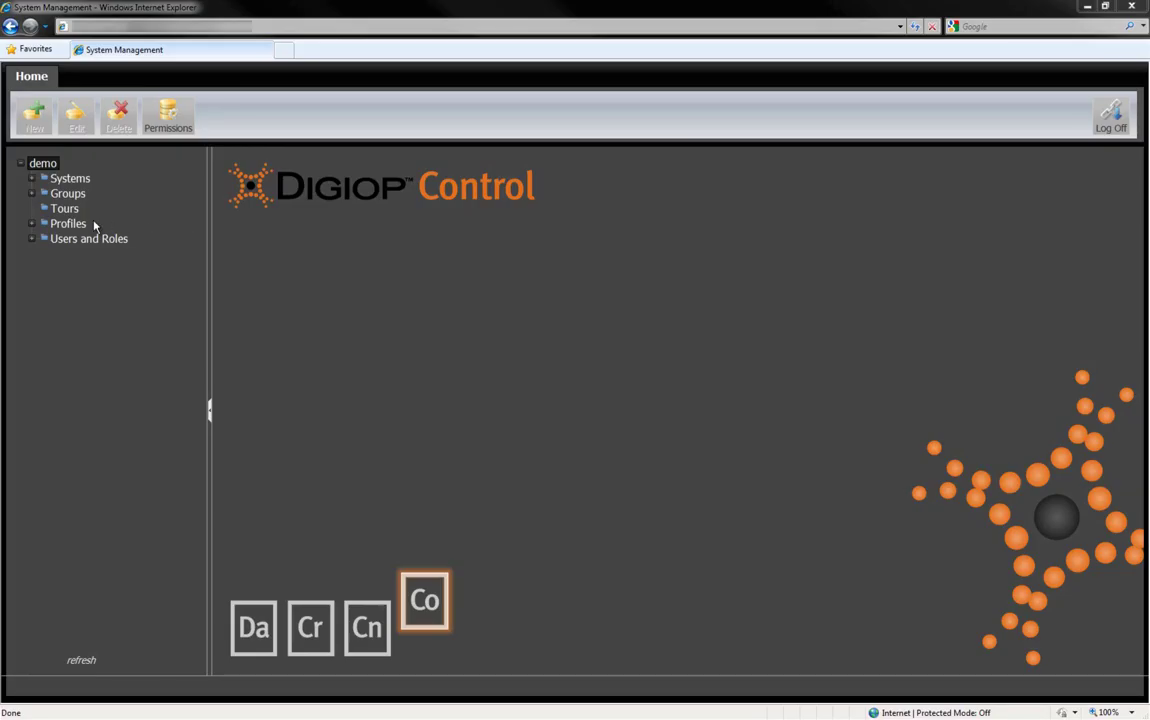
# Step: Create New Tour with New Group (10 sec dwell) and Ferry Dock as stops, and save it
pyautogui.click(66, 210)
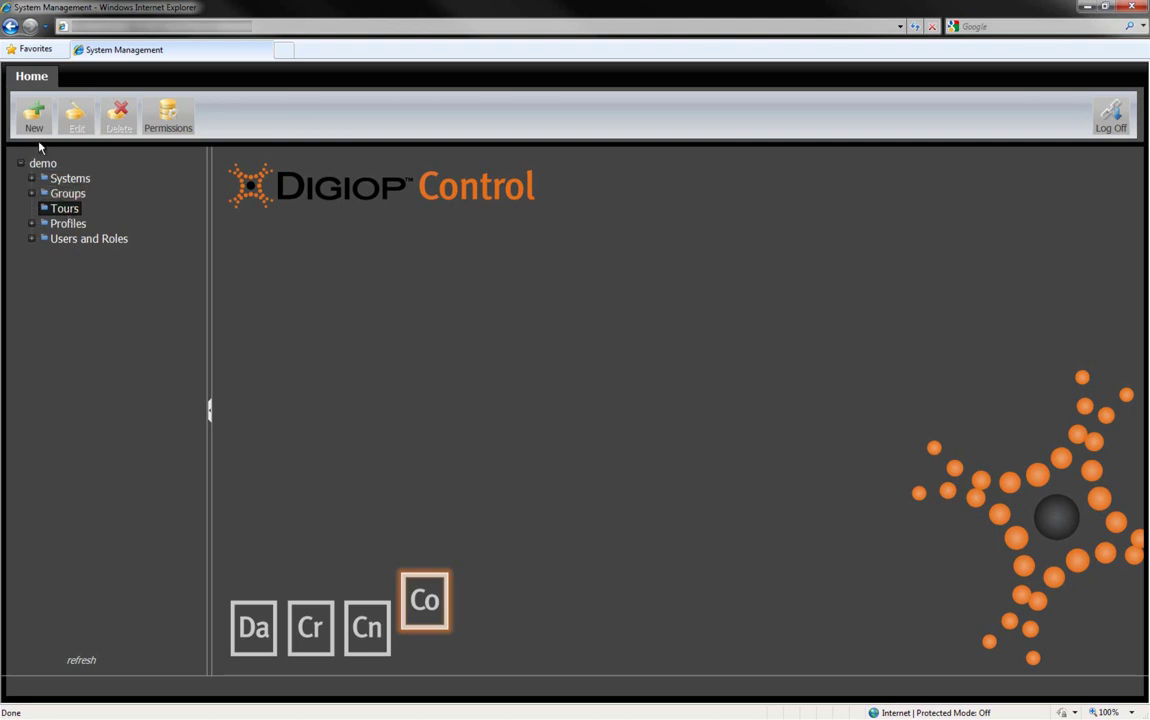
pyautogui.click(35, 124)
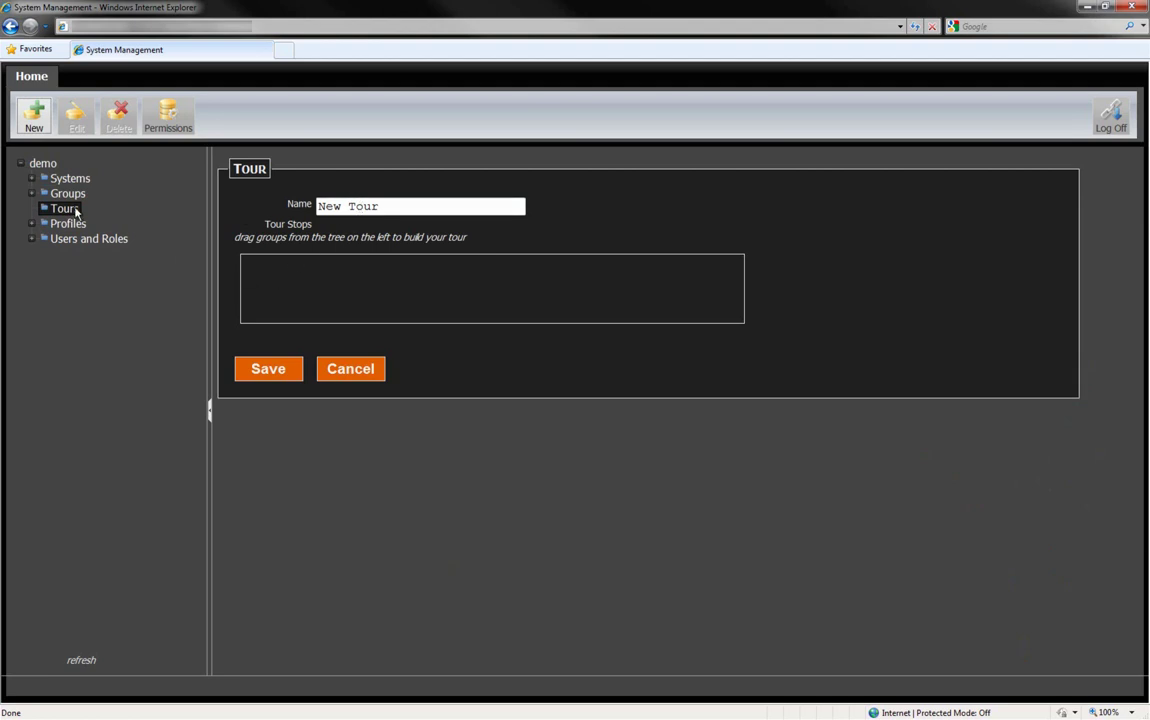
pyautogui.click(32, 195)
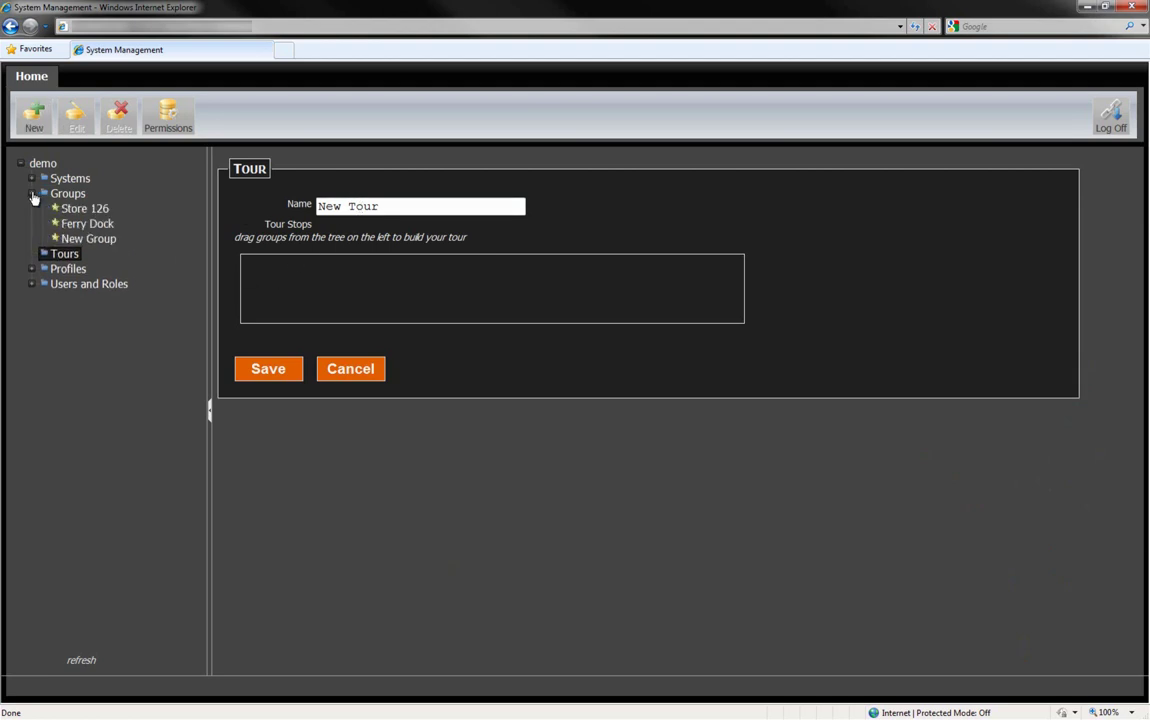
pyautogui.moveTo(72, 243); pyautogui.dragTo(316, 275)
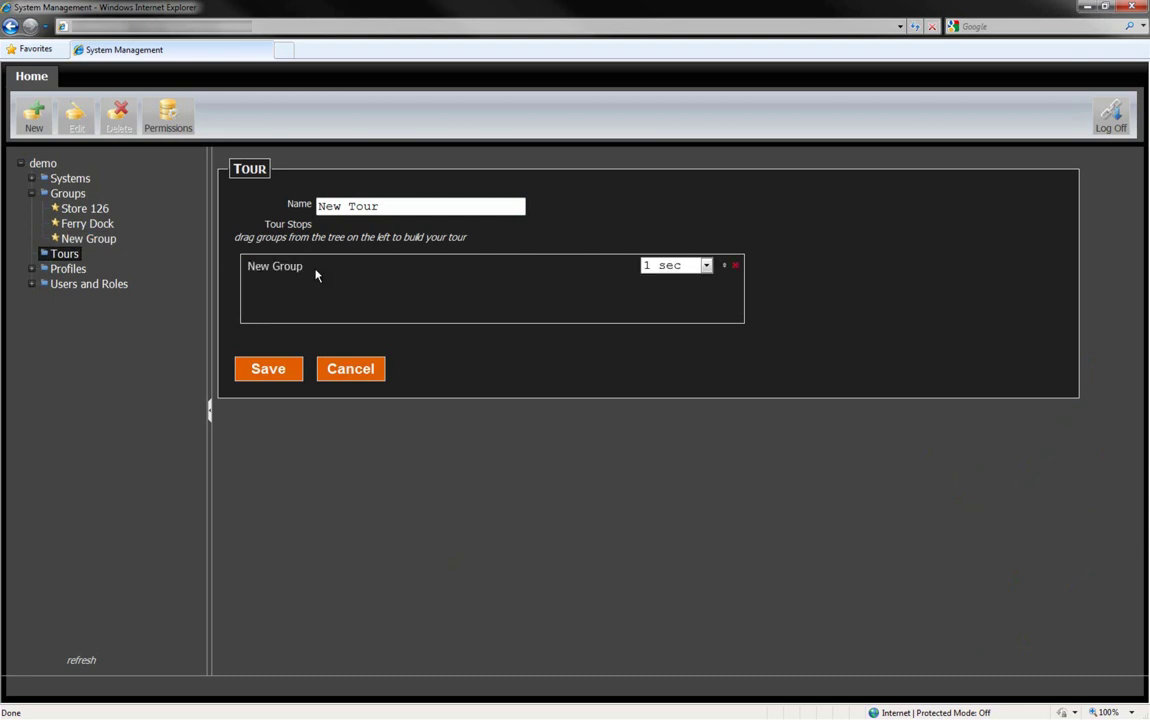
pyautogui.click(706, 266)
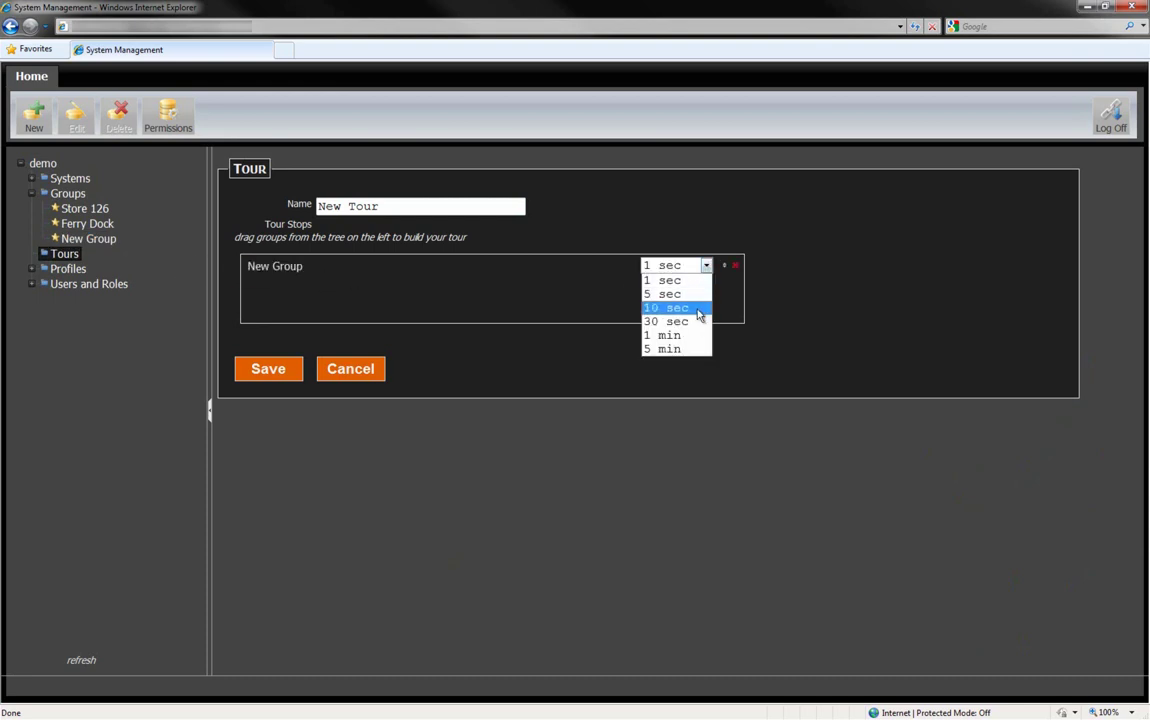
pyautogui.click(698, 314)
pyautogui.moveTo(87, 223); pyautogui.dragTo(281, 300)
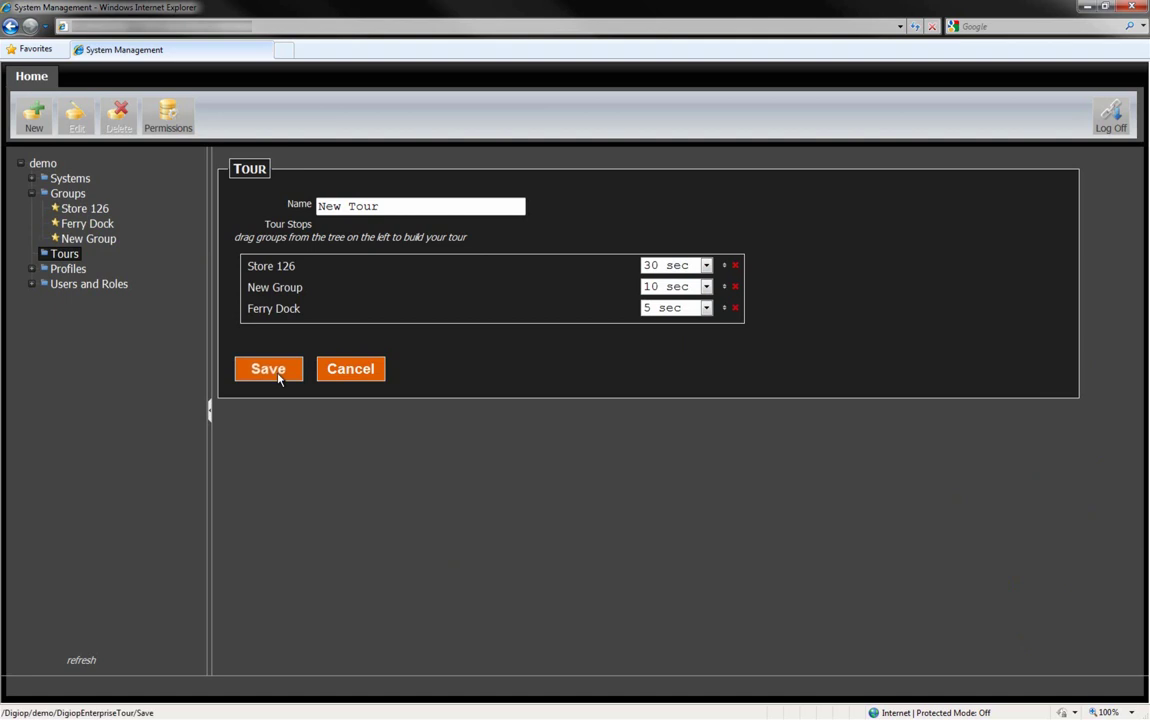
pyautogui.click(268, 369)
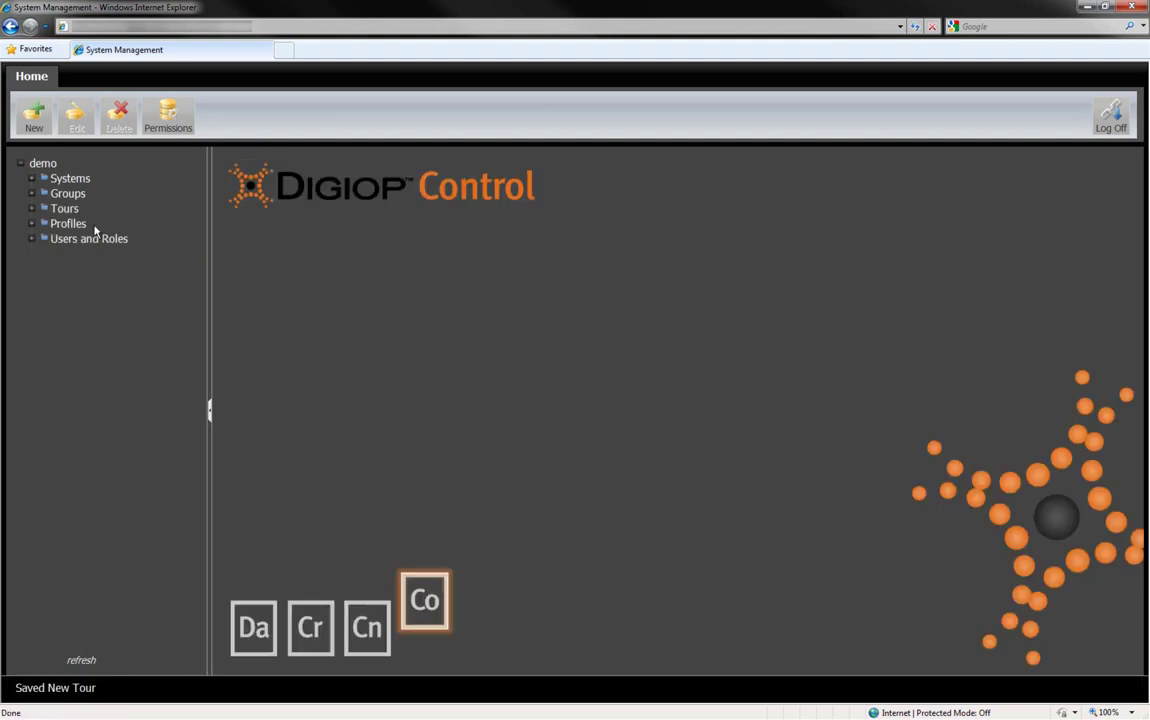
pyautogui.click(31, 209)
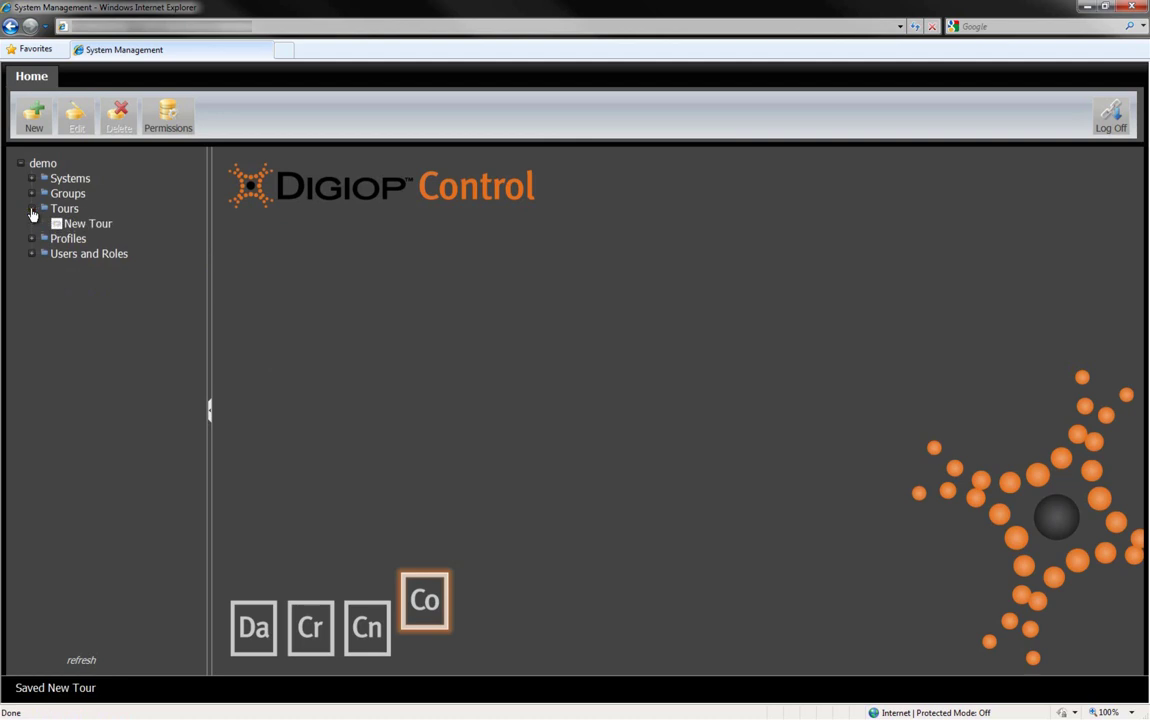
pyautogui.click(81, 226)
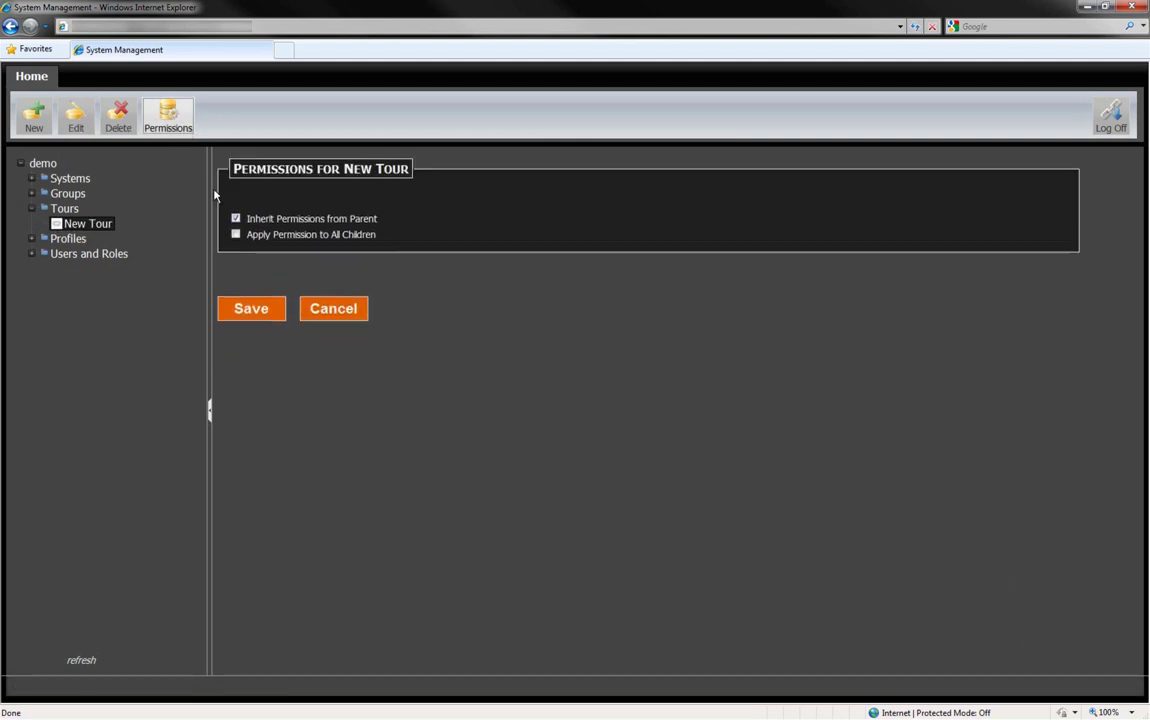
pyautogui.click(236, 221)
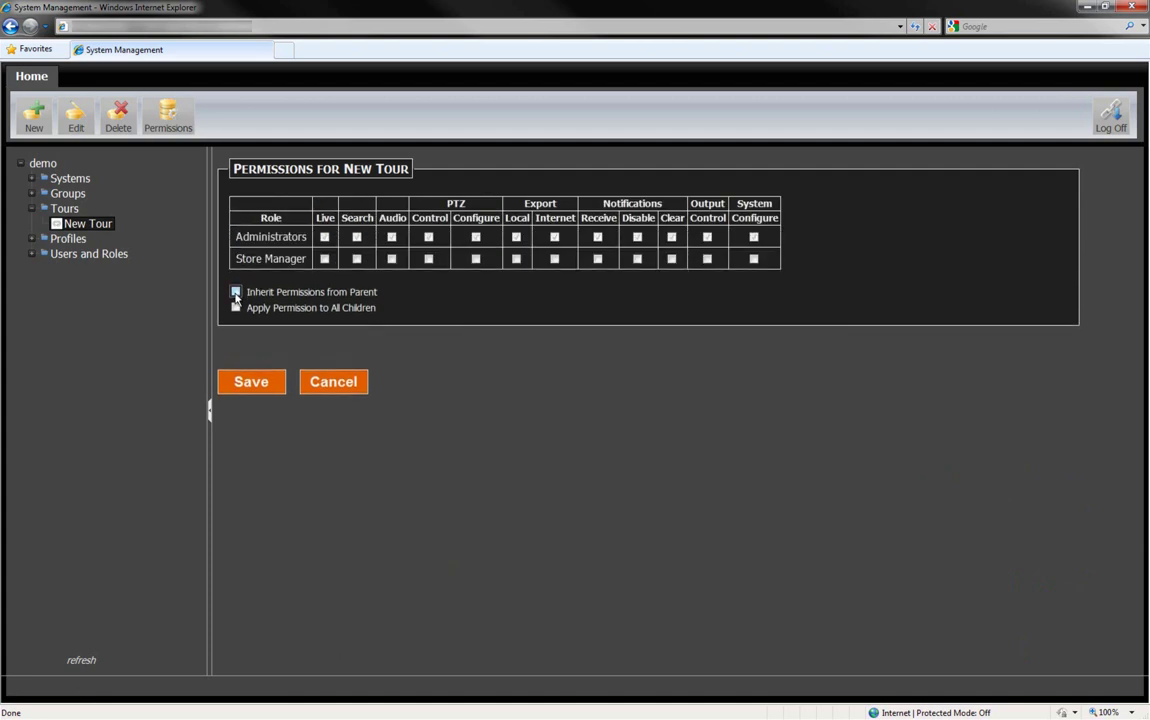
pyautogui.click(236, 293)
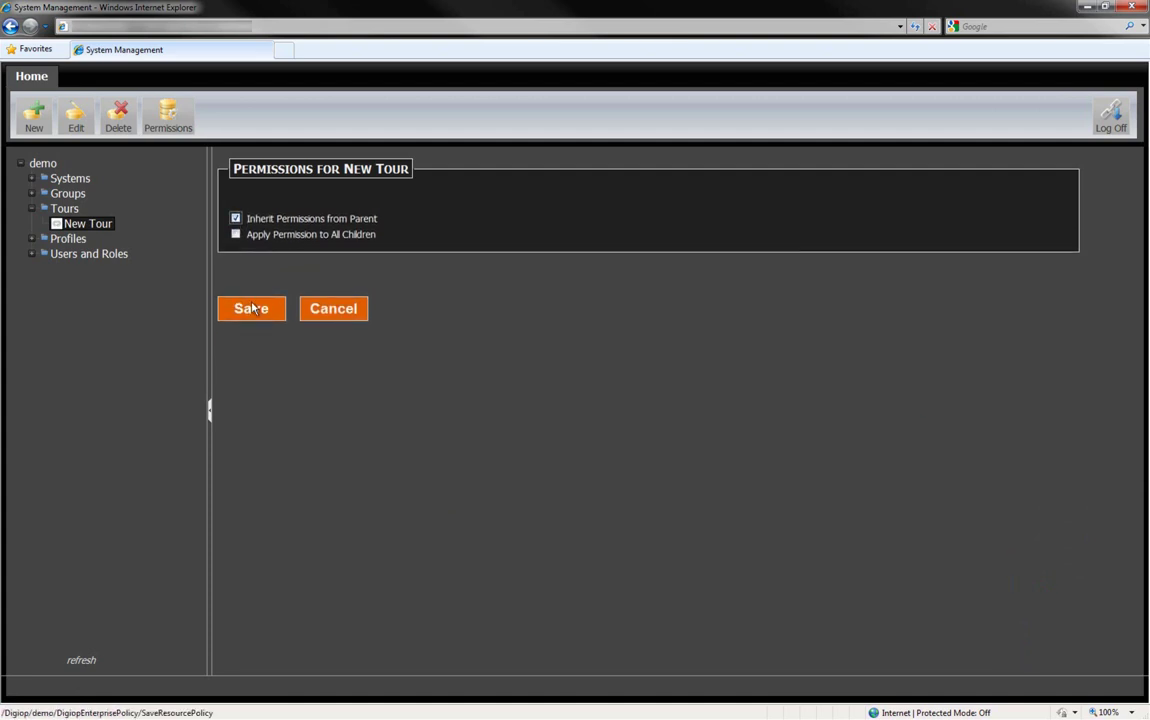
pyautogui.click(329, 310)
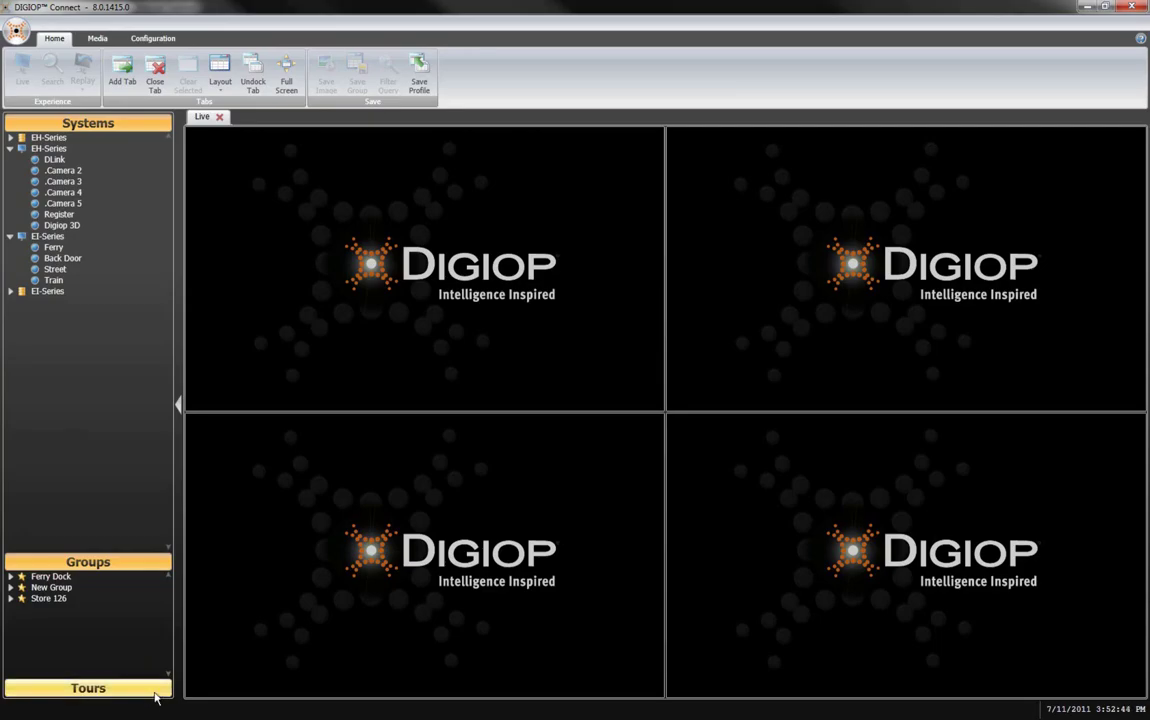
# Step: Expand New Tour and inspect the cameras in its Store 126 and New Group stops
pyautogui.click(154, 690)
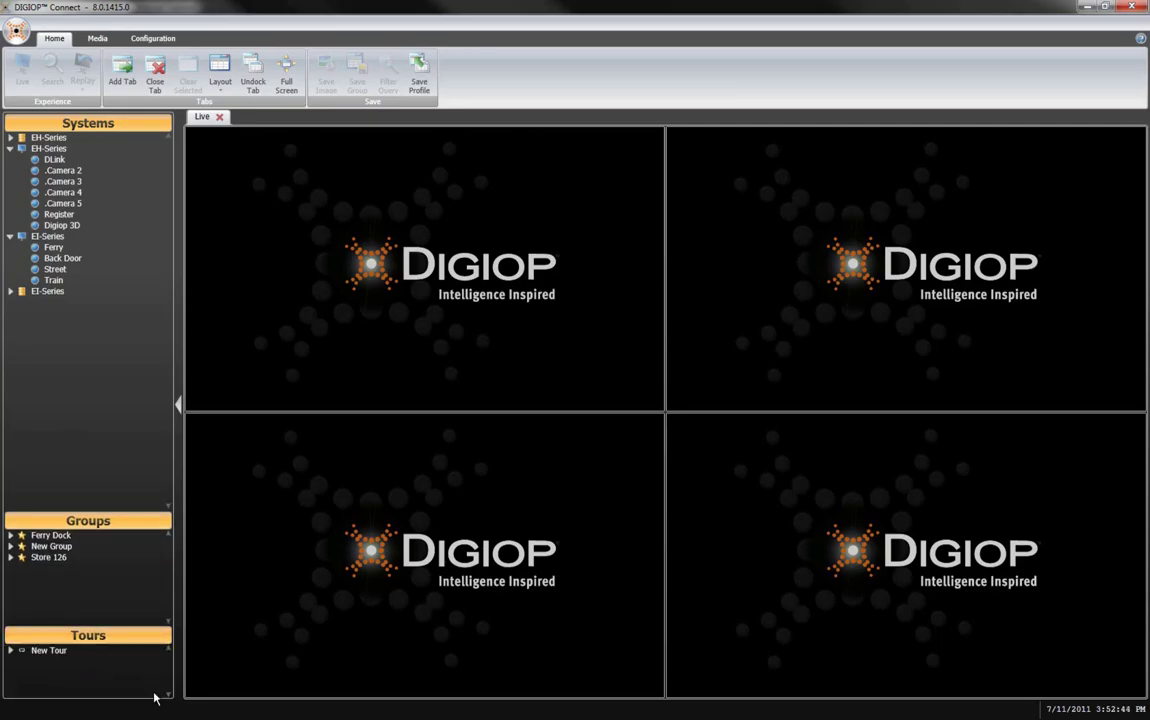
pyautogui.click(11, 651)
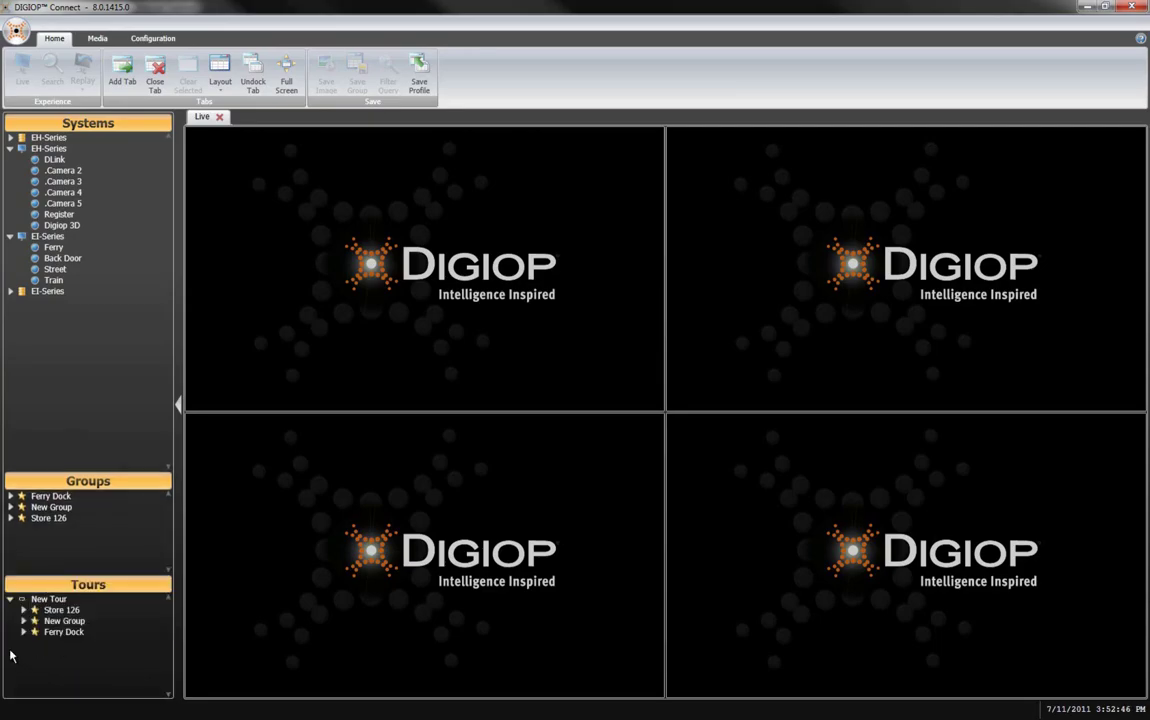
pyautogui.click(23, 611)
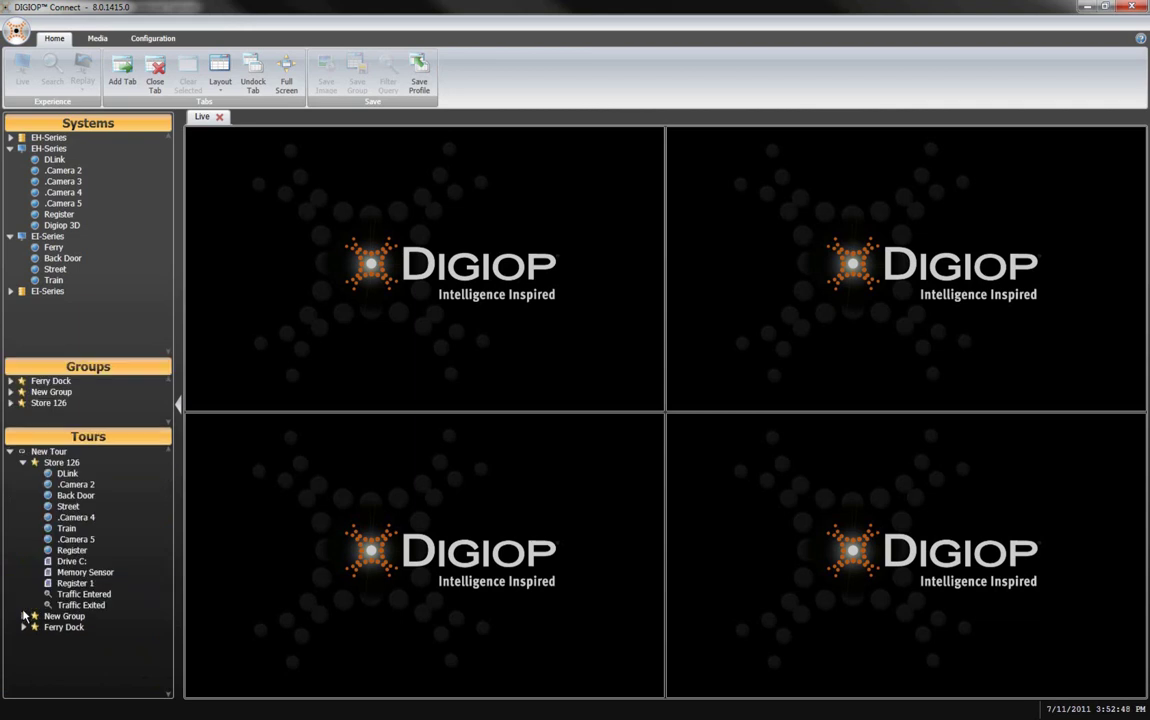
pyautogui.click(23, 465)
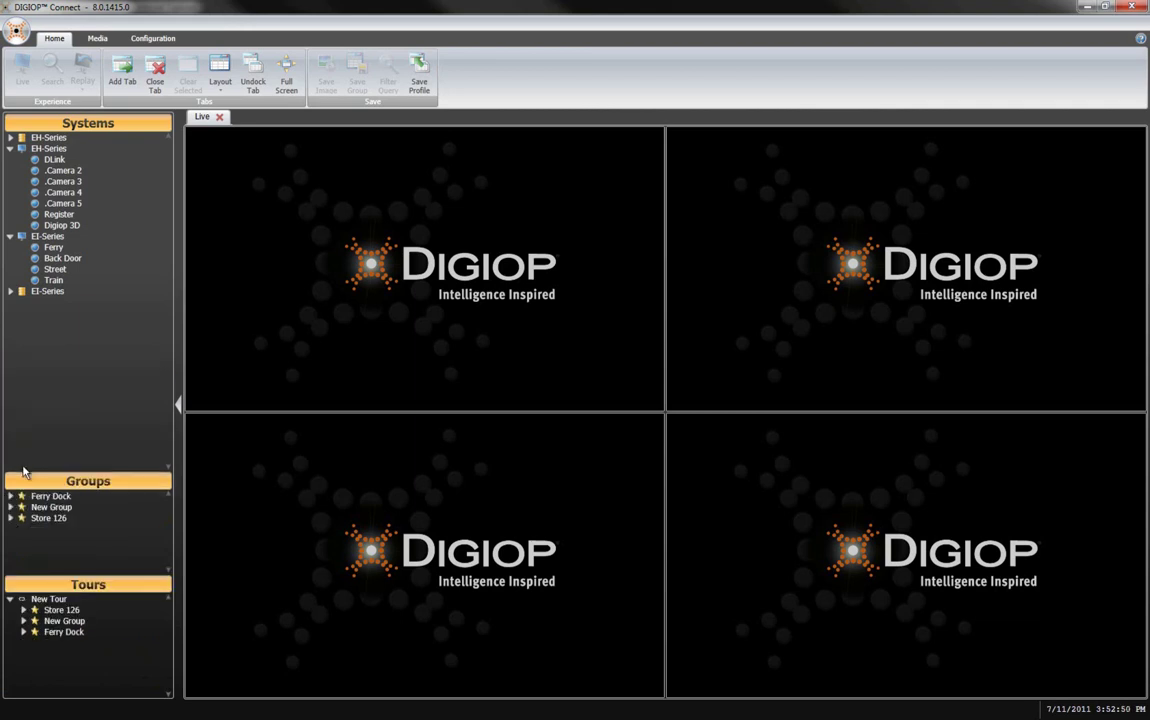
pyautogui.click(24, 621)
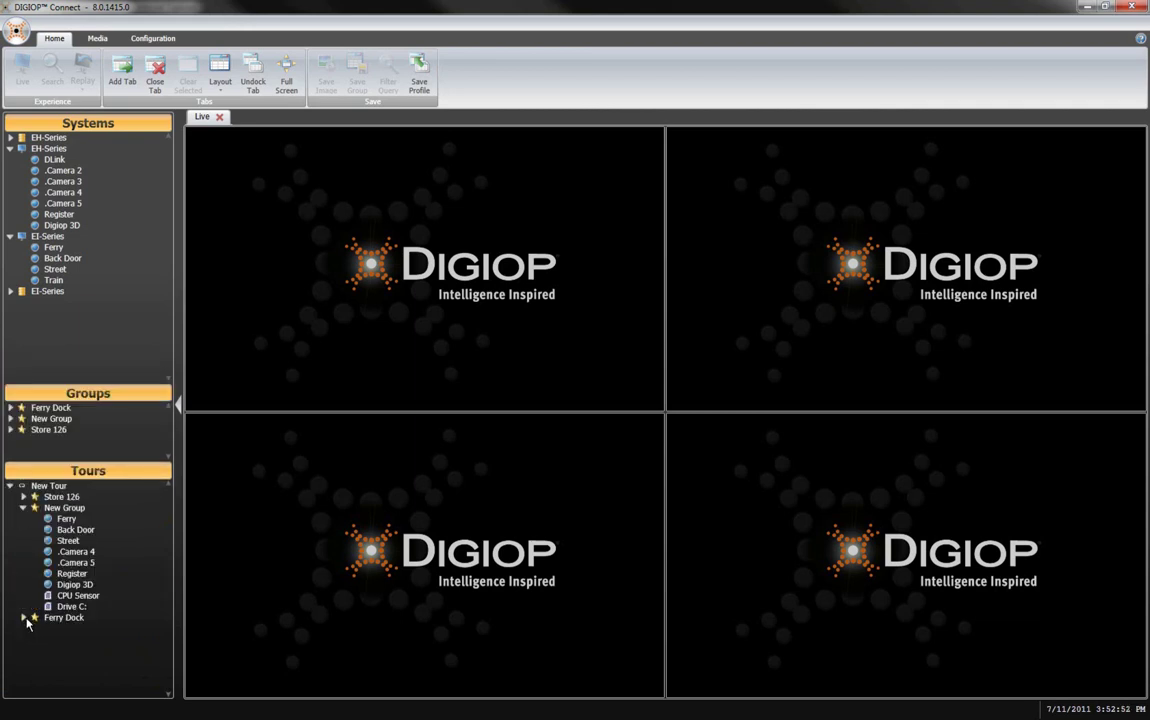
pyautogui.click(24, 510)
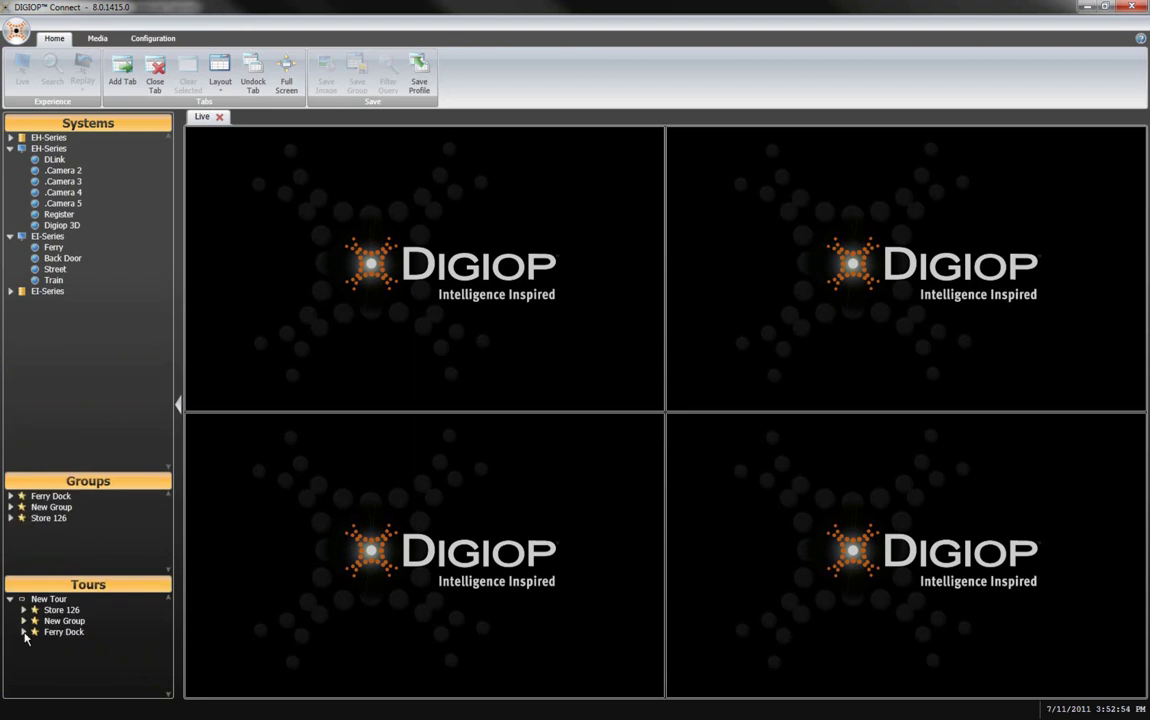
# Step: Check Ferry Dock's camera, then play New Tour live from the Home ribbon
pyautogui.click(23, 632)
pyautogui.click(23, 616)
pyautogui.click(45, 598)
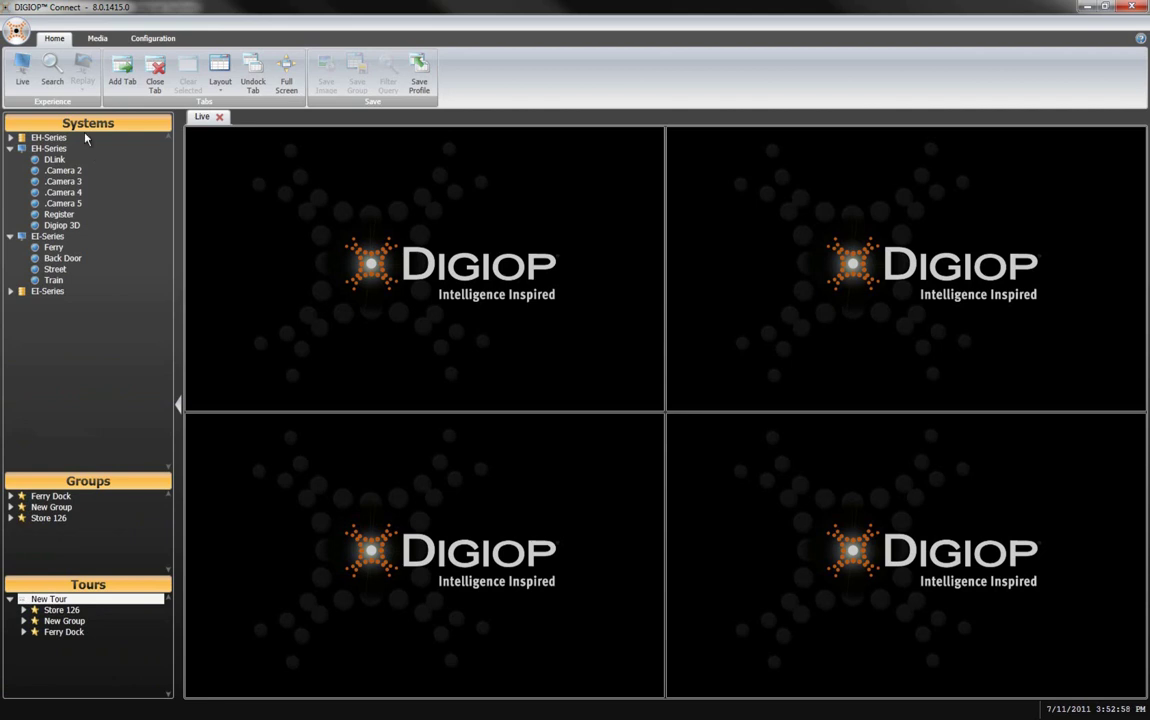
pyautogui.click(28, 80)
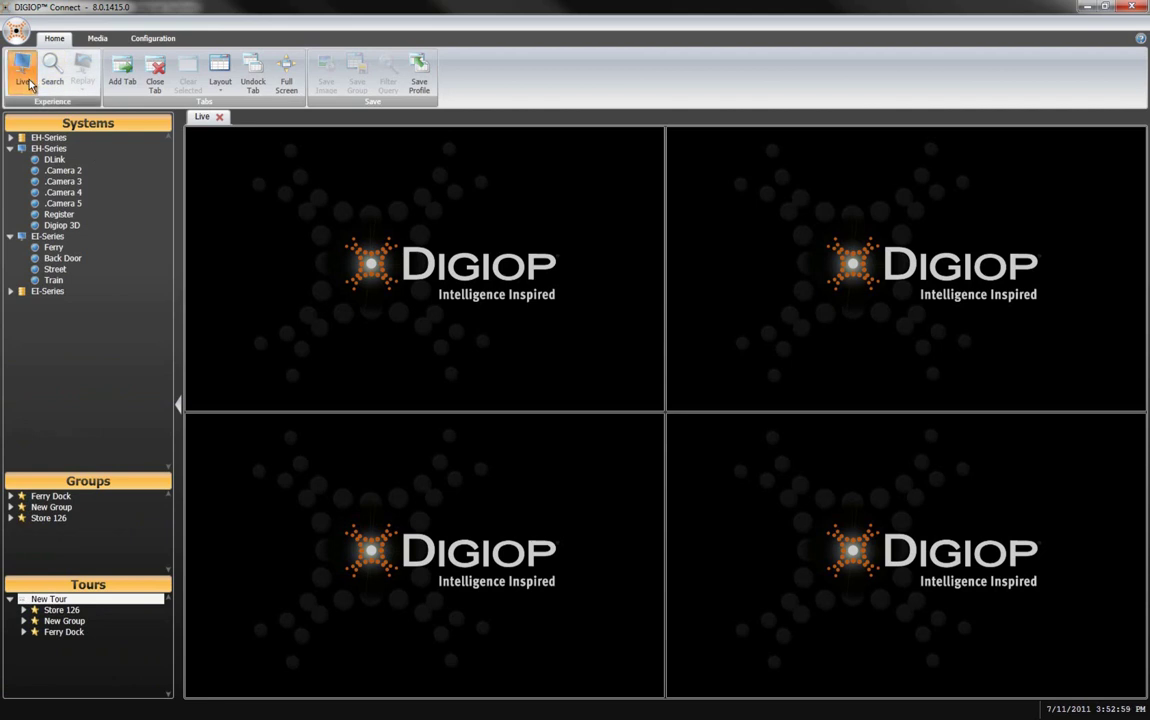